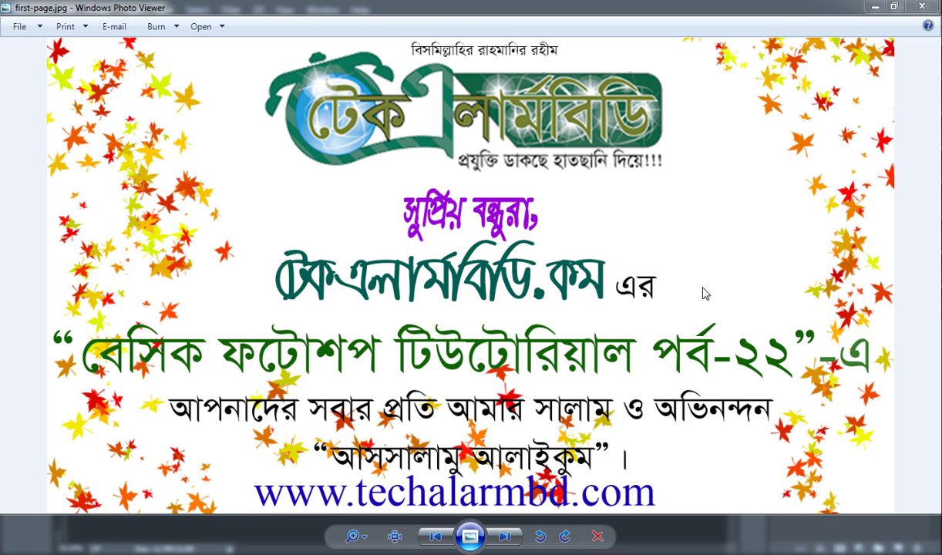
- Close the first-page.jpg image viewer and activate the Eraser Tool in Photoshop
{"action": "left_click", "coordinate": [922, 6]}
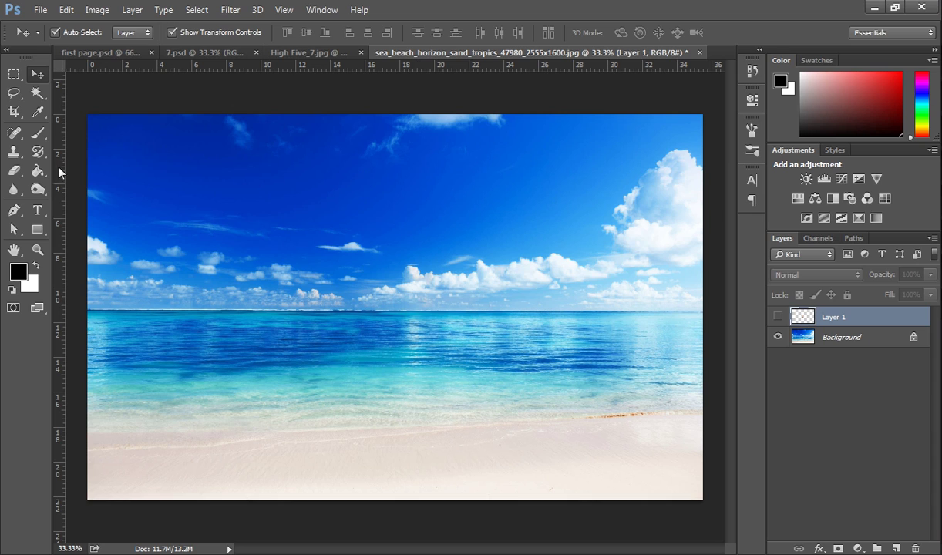
{"action": "left_click", "coordinate": [14, 171]}
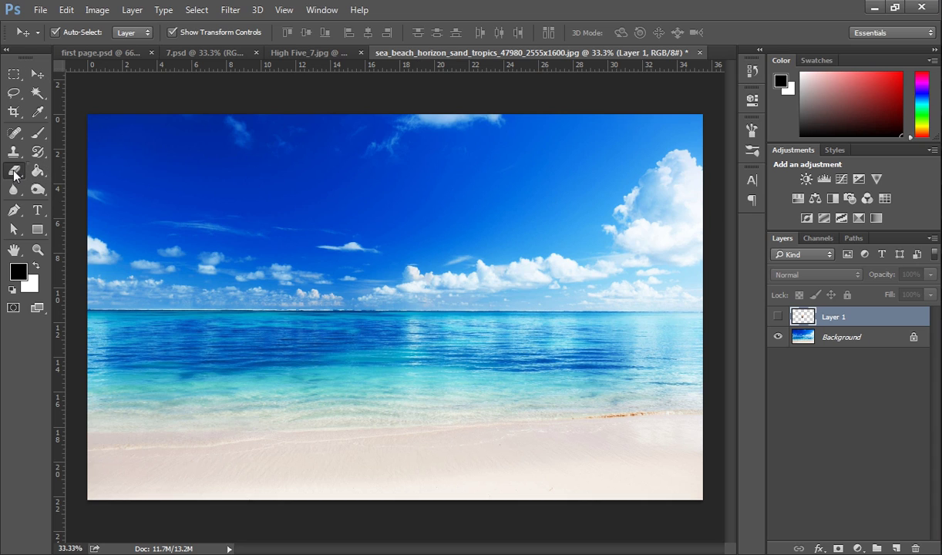
{"action": "right_click", "coordinate": [14, 173]}
{"action": "left_click", "coordinate": [69, 168]}
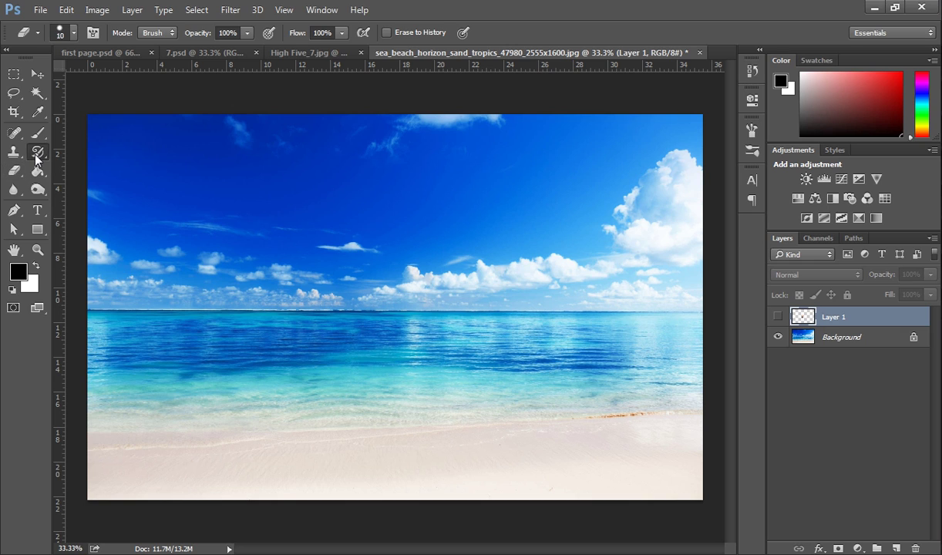
{"action": "left_click", "coordinate": [35, 154]}
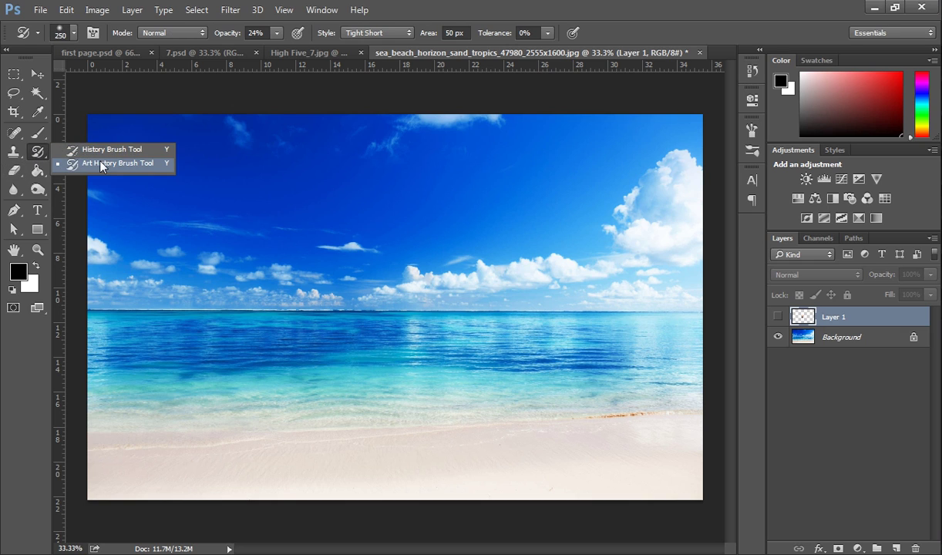
{"action": "left_click", "coordinate": [96, 148]}
{"action": "left_click", "coordinate": [14, 170]}
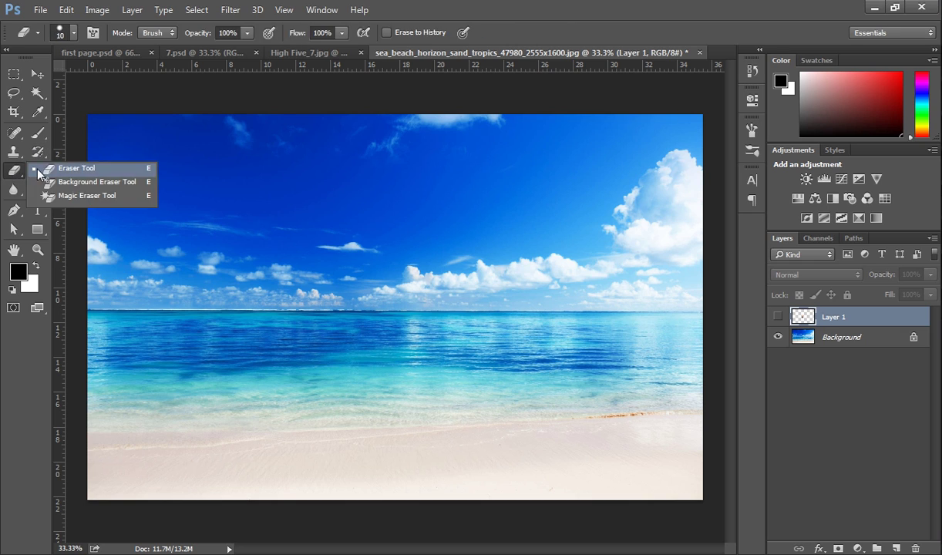
{"action": "left_click", "coordinate": [86, 168]}
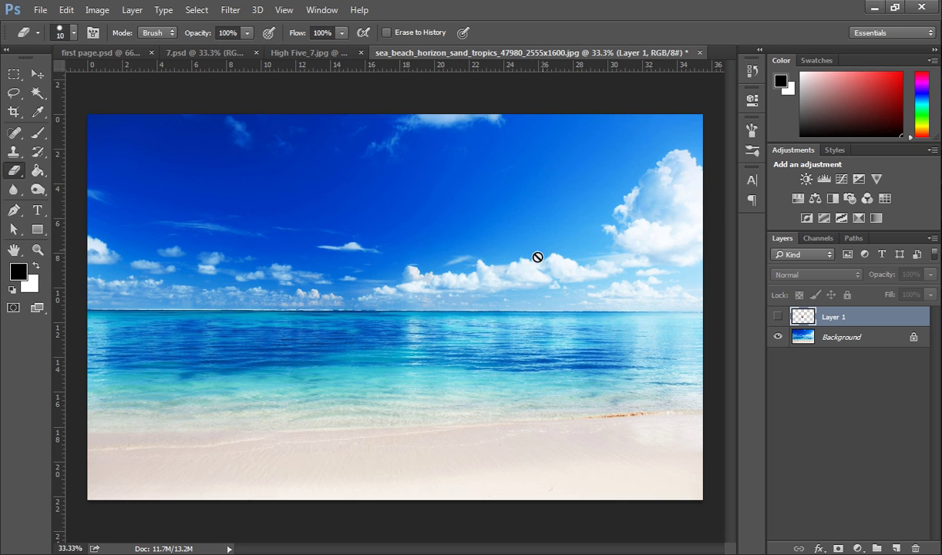
{"action": "right_click", "coordinate": [16, 171]}
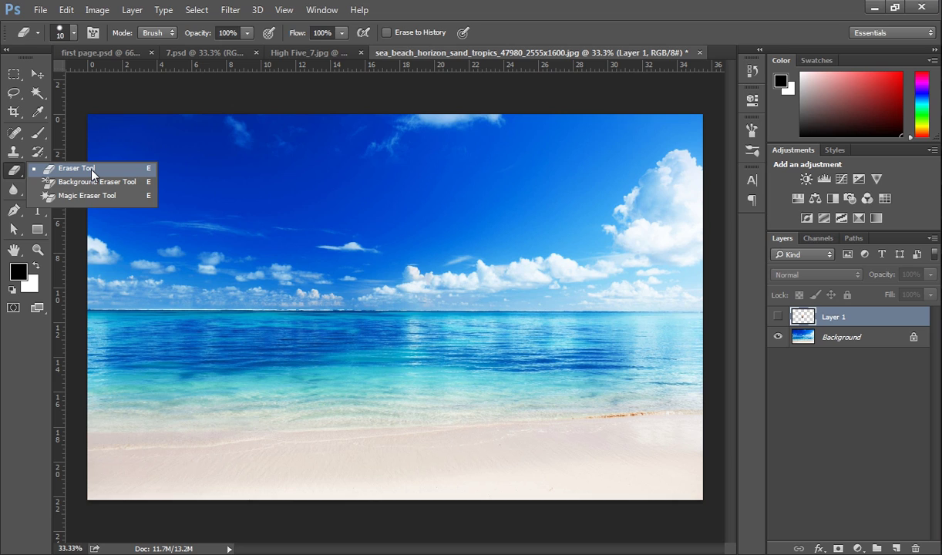
{"action": "left_click", "coordinate": [92, 169]}
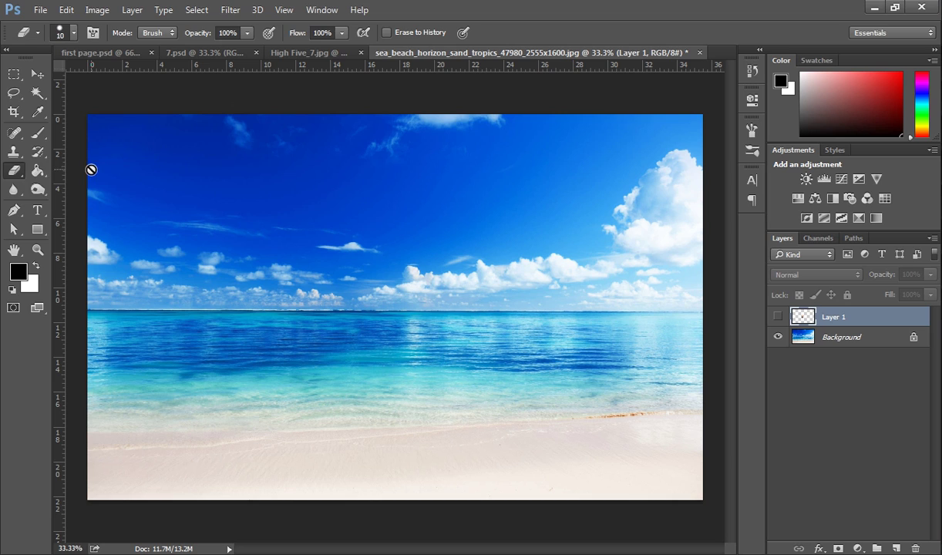
{"action": "right_click", "coordinate": [16, 173]}
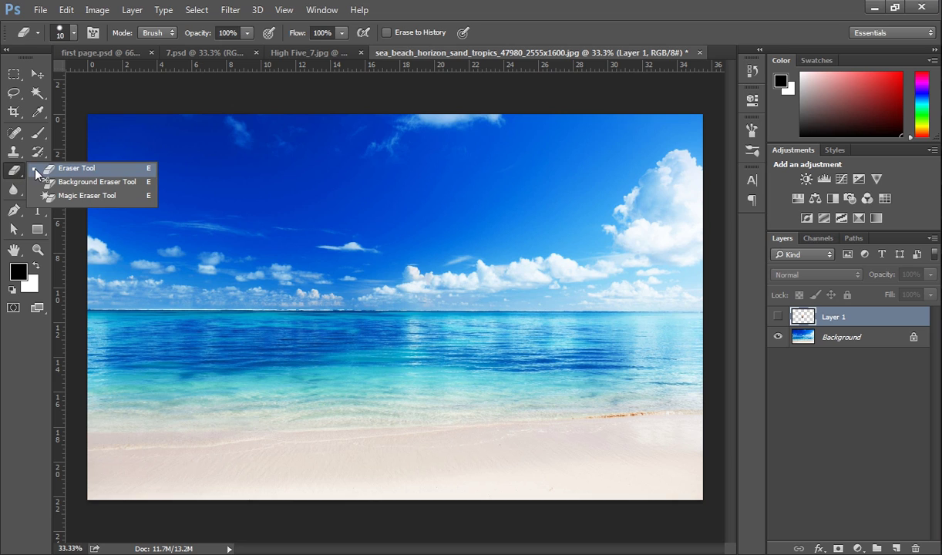
{"action": "left_click", "coordinate": [69, 170]}
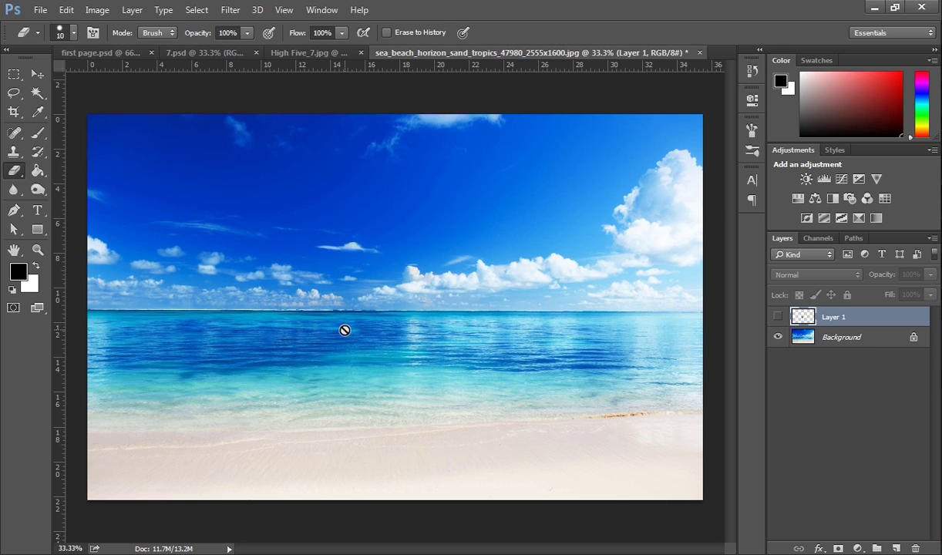
{"action": "right_click", "coordinate": [14, 170]}
{"action": "left_click", "coordinate": [66, 170]}
- Switch to the High Five_7.jpg document and examine the man standing on the beach up close
{"action": "left_click", "coordinate": [322, 54]}
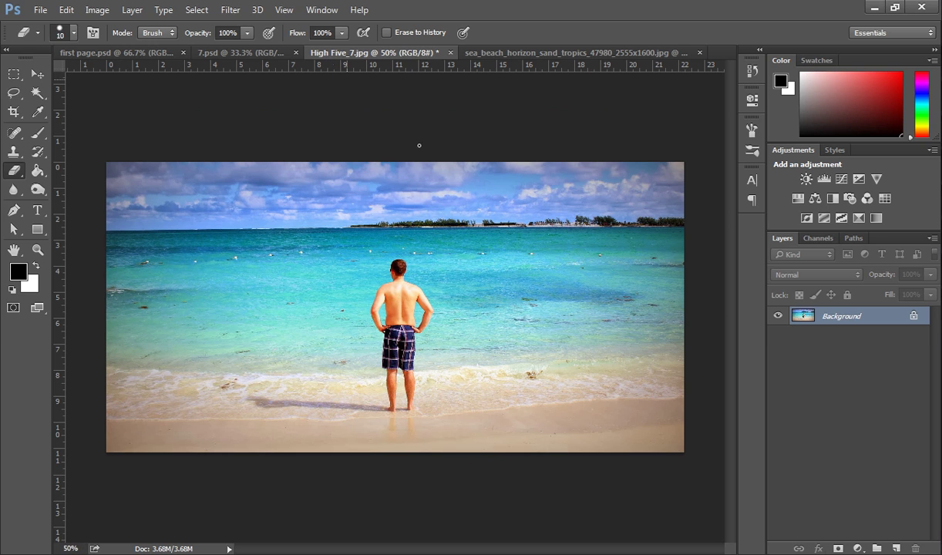
{"action": "left_click", "coordinate": [438, 308]}
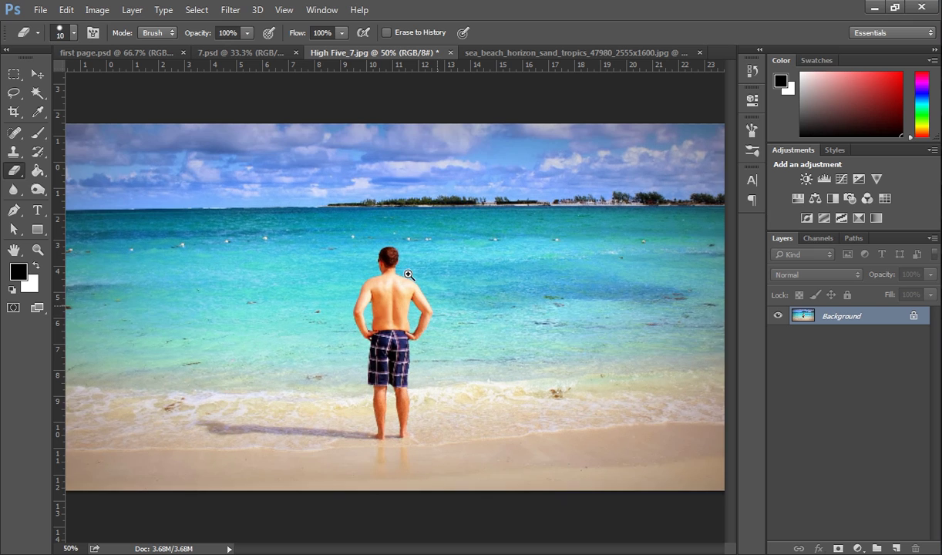
{"action": "left_click", "coordinate": [409, 274]}
{"action": "left_click_drag", "start_coordinate": [409, 274], "coordinate": [477, 252]}
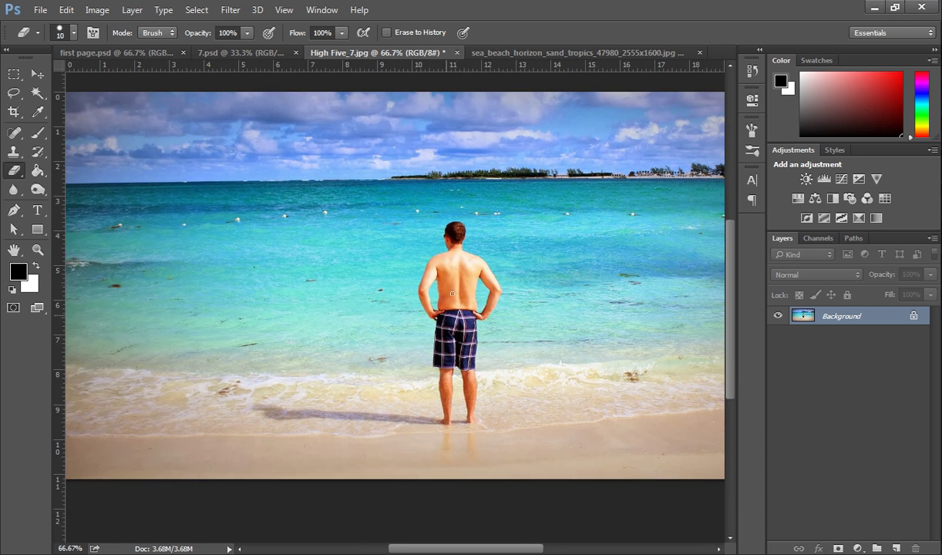
{"action": "left_click", "coordinate": [473, 281], "text": "alt"}
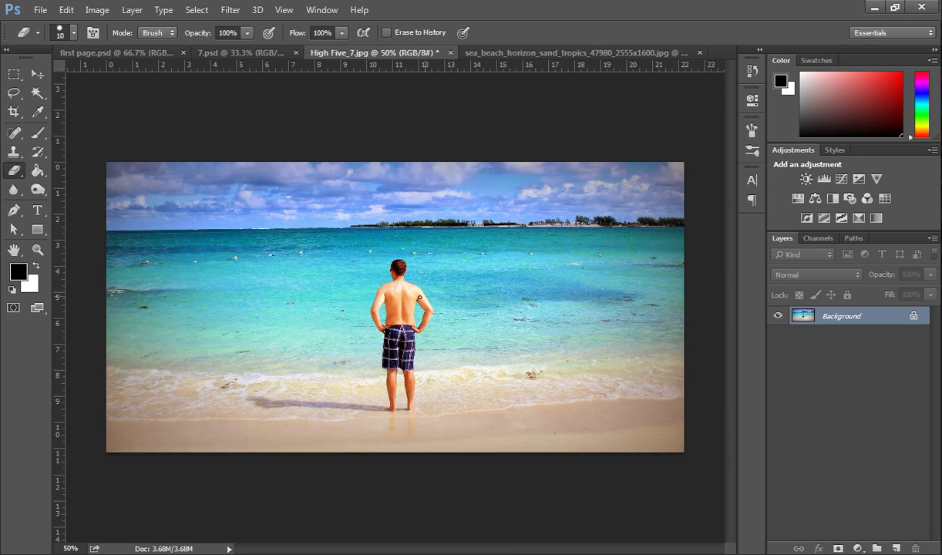
{"action": "left_click", "coordinate": [420, 316]}
{"action": "left_click_drag", "start_coordinate": [355, 257], "coordinate": [462, 274]}
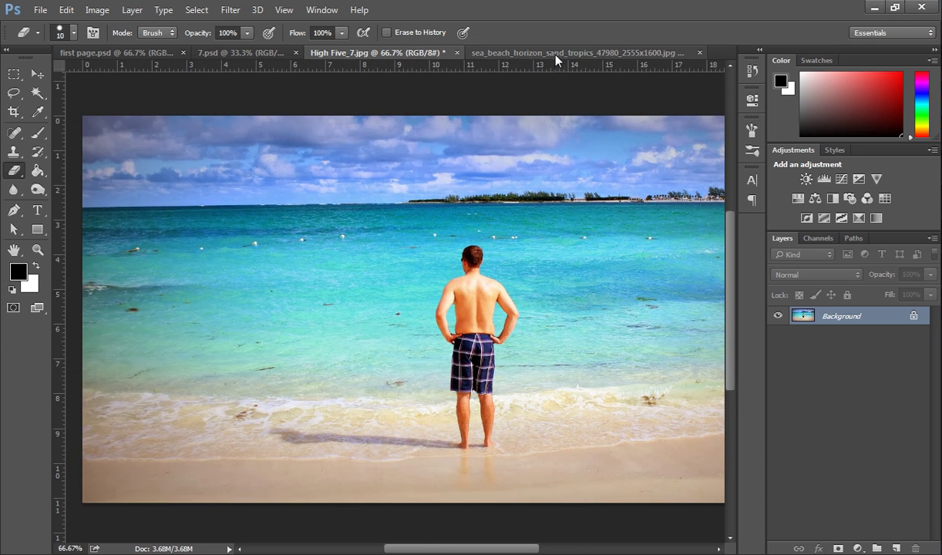
- Compare the empty sea beach image with the High Five_7.jpg source photo
{"action": "left_click", "coordinate": [529, 53]}
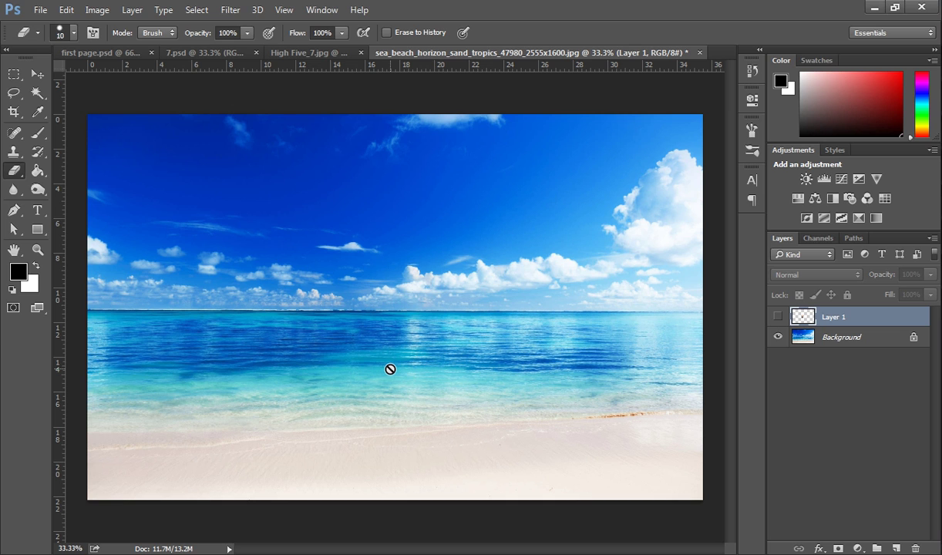
{"action": "left_click", "coordinate": [318, 54]}
{"action": "left_click", "coordinate": [532, 54]}
{"action": "right_click", "coordinate": [15, 170]}
{"action": "left_click", "coordinate": [48, 173]}
{"action": "left_click", "coordinate": [307, 54]}
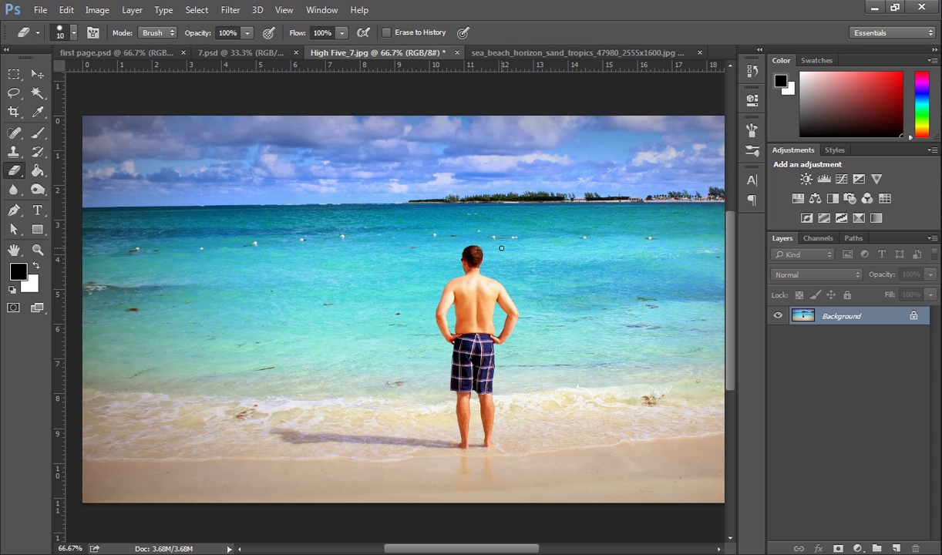
{"action": "left_click", "coordinate": [516, 52]}
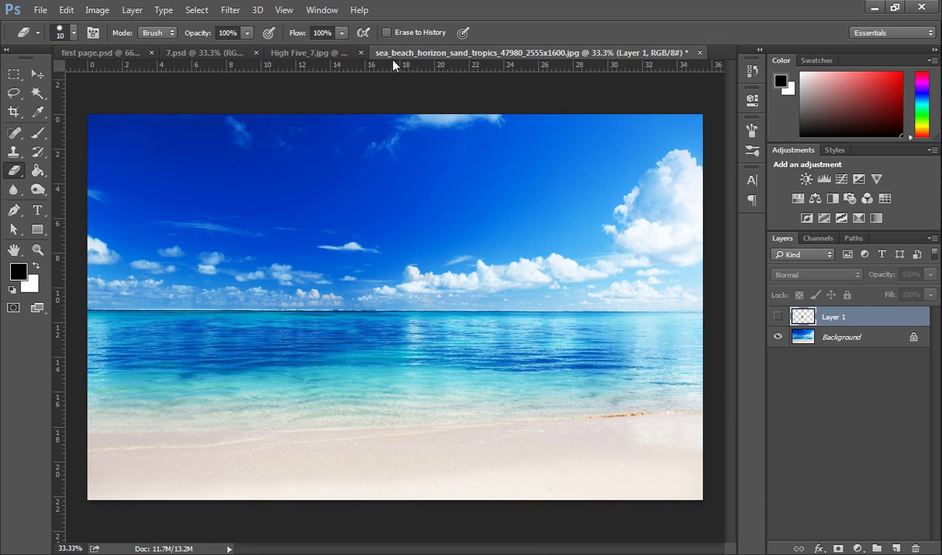
{"action": "left_click", "coordinate": [334, 54]}
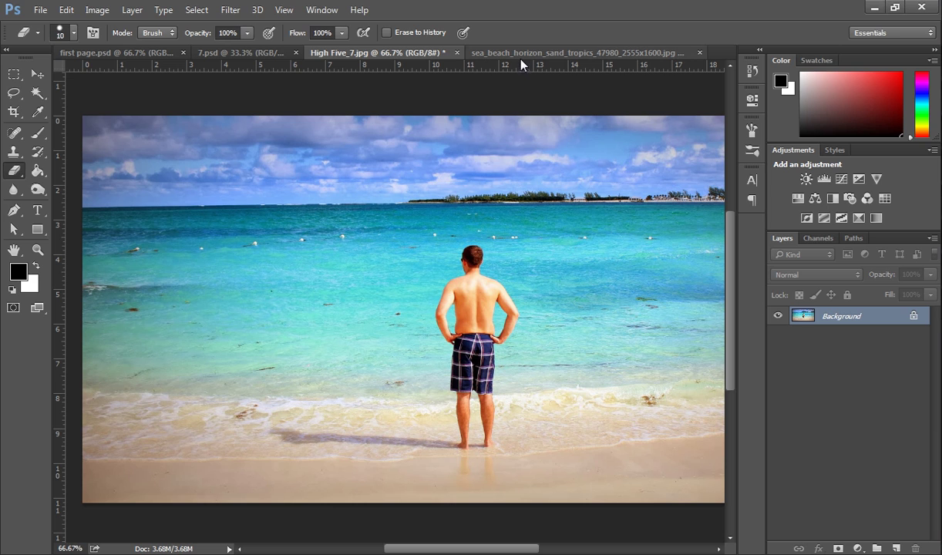
- Make Layer 1 with the cut-out man visible in the sea beach document
{"action": "left_click", "coordinate": [493, 50]}
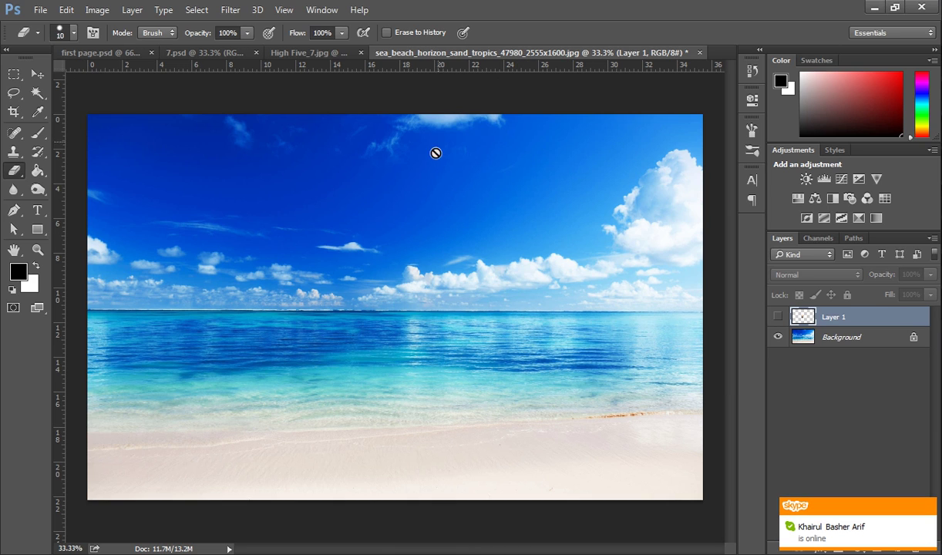
{"action": "left_click", "coordinate": [777, 318]}
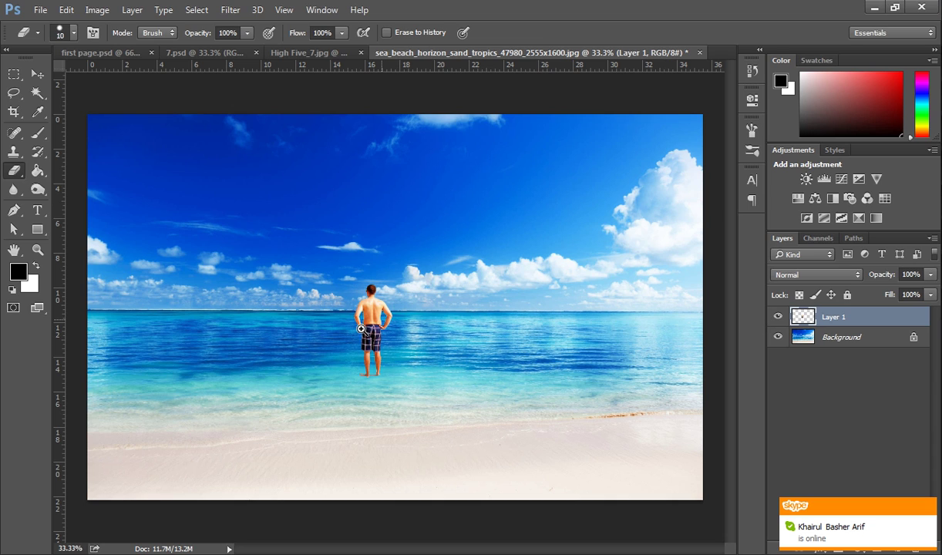
{"action": "left_click_drag", "start_coordinate": [362, 326], "coordinate": [418, 351]}
{"action": "left_click", "coordinate": [418, 352]}
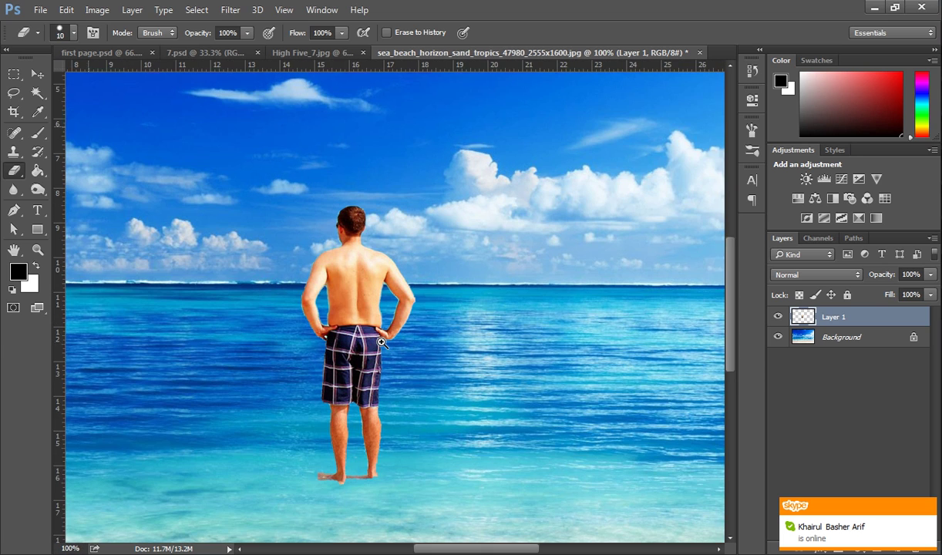
{"action": "left_click_drag", "start_coordinate": [410, 400], "coordinate": [428, 306]}
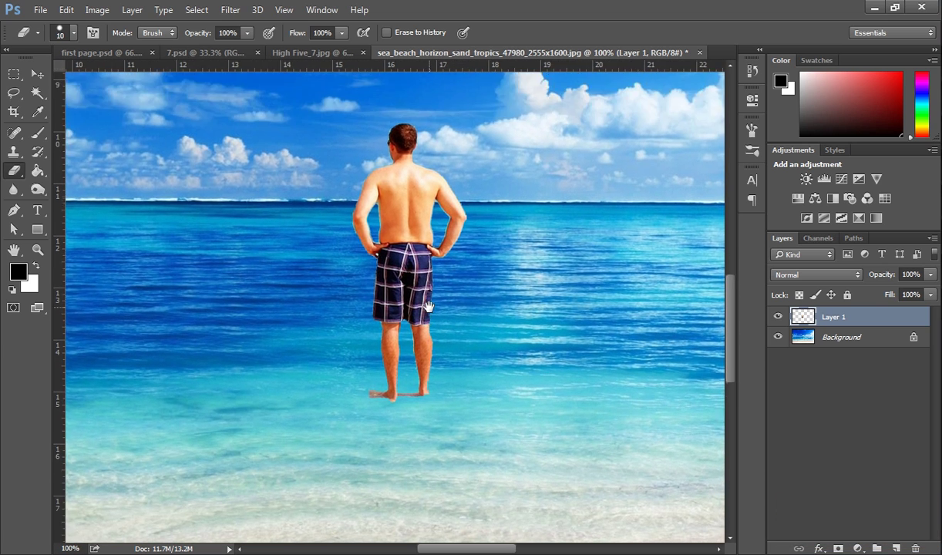
{"action": "scroll", "coordinate": [515, 197], "scroll_direction": "down", "scroll_amount": 5}
{"action": "left_click_drag", "start_coordinate": [517, 188], "coordinate": [499, 410]}
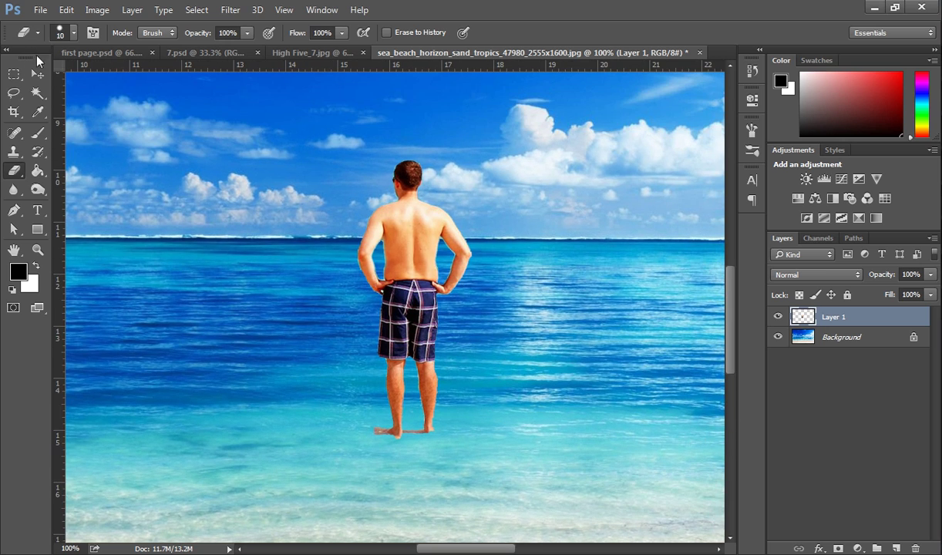
- Move the cut-out man on Layer 1 slightly down and to the left with the Move Tool
{"action": "left_click", "coordinate": [37, 73]}
{"action": "left_click", "coordinate": [384, 299], "text": "alt"}
{"action": "left_click", "coordinate": [400, 304], "text": "alt"}
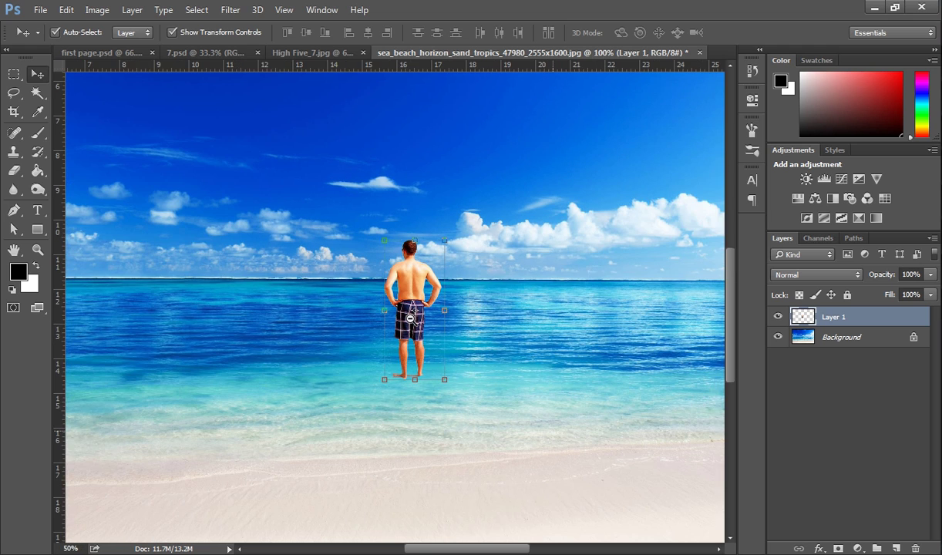
{"action": "left_click", "coordinate": [408, 316], "text": "ctrl"}
{"action": "left_click", "coordinate": [428, 332], "text": "ctrl"}
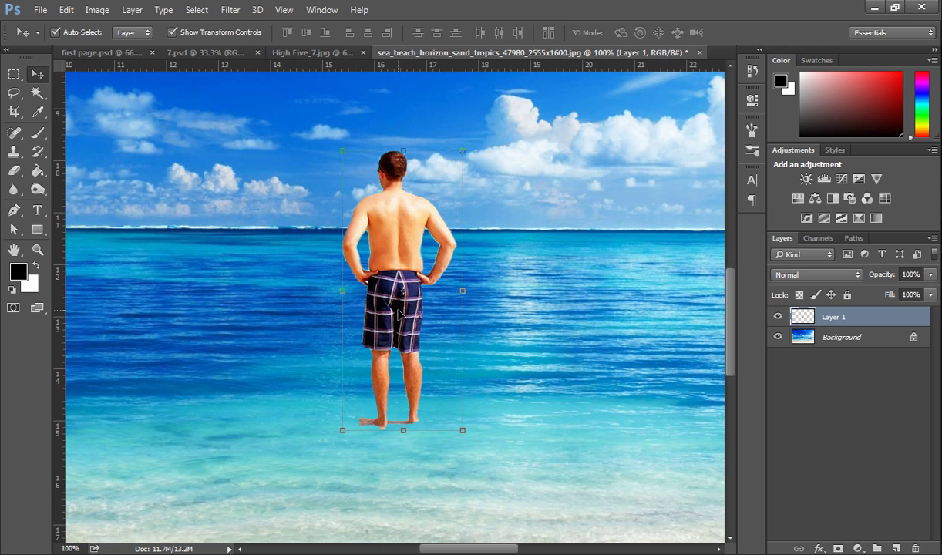
{"action": "left_click_drag", "start_coordinate": [399, 312], "coordinate": [383, 329]}
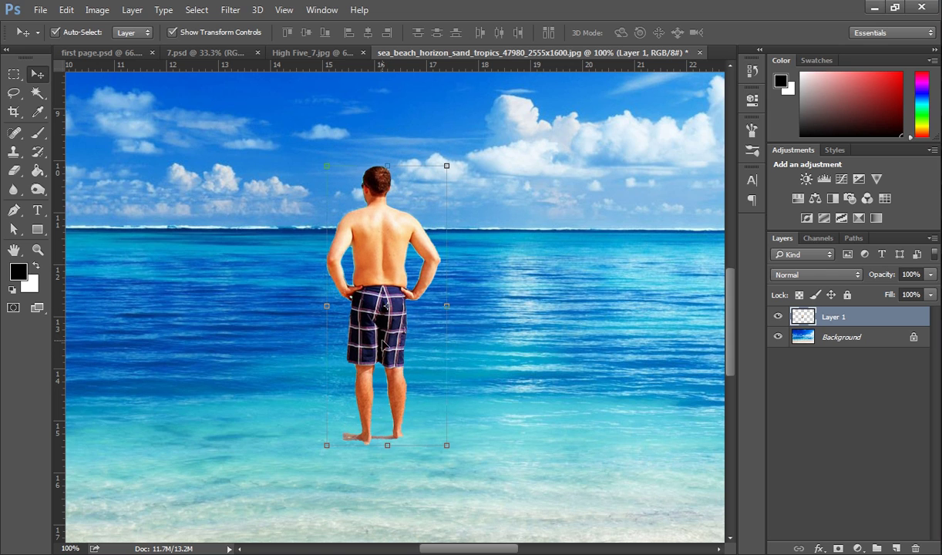
- Shift the man on Layer 1 a little further down and slightly to the right in the water
{"action": "scroll", "coordinate": [370, 335], "scroll_direction": "down", "scroll_amount": 2}
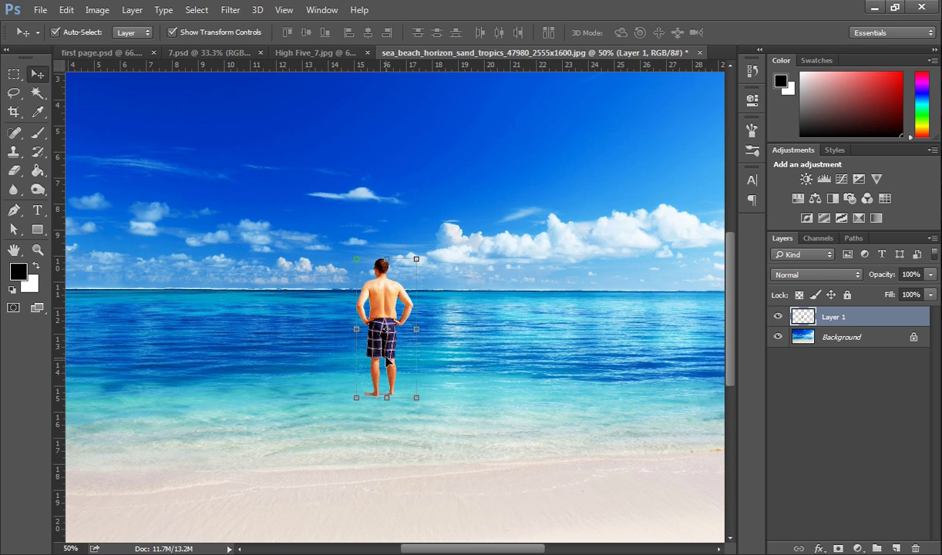
{"action": "scroll", "coordinate": [362, 353], "scroll_direction": "down", "scroll_amount": 2}
{"action": "scroll", "coordinate": [353, 363], "scroll_direction": "up", "scroll_amount": 2}
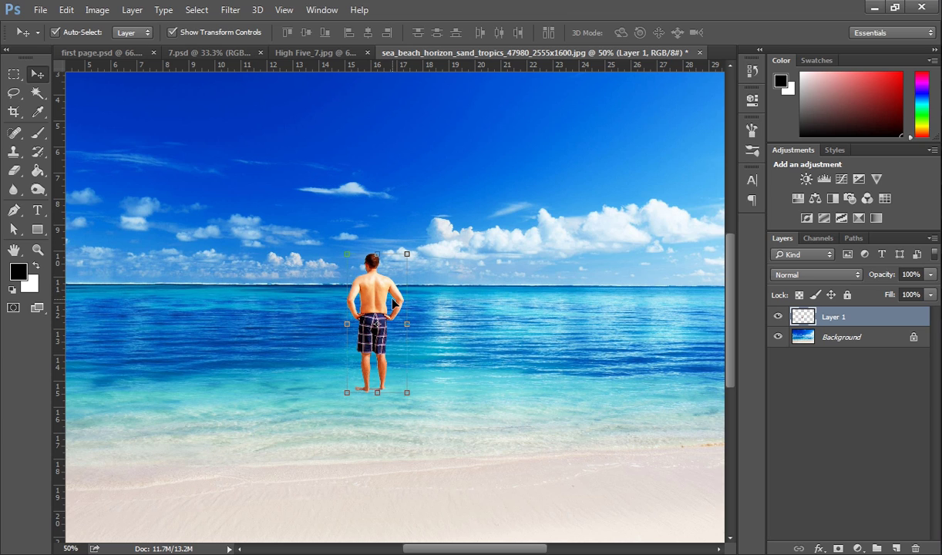
{"action": "left_click", "coordinate": [376, 371], "text": "ctrl"}
{"action": "left_click", "coordinate": [375, 371], "text": "ctrl"}
{"action": "left_click", "coordinate": [372, 333], "text": "alt"}
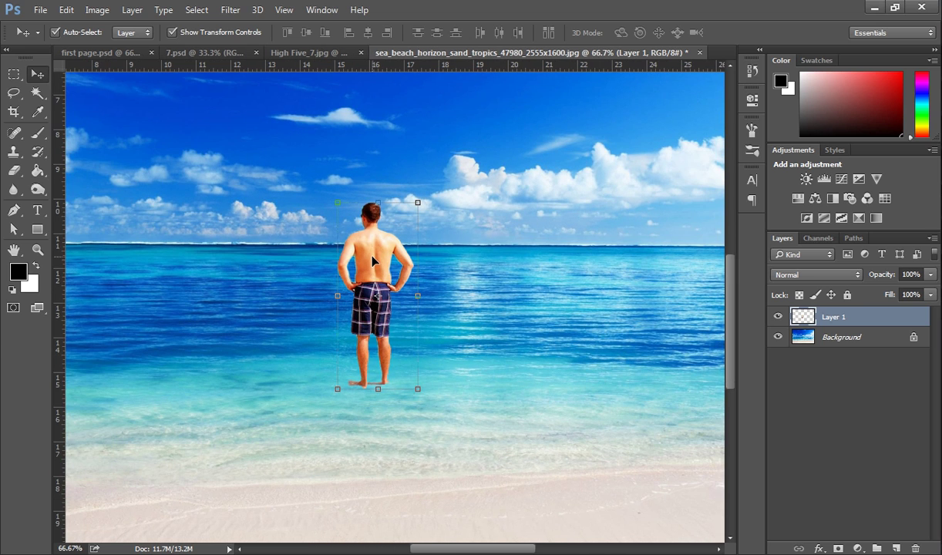
{"action": "mouse_move", "coordinate": [373, 259]}
{"action": "left_mouse_down"}
{"action": "mouse_move", "coordinate": [460, 252]}
{"action": "mouse_move", "coordinate": [581, 220]}
{"action": "mouse_move", "coordinate": [445, 217]}
{"action": "mouse_move", "coordinate": [274, 170]}
{"action": "mouse_move", "coordinate": [270, 184]}
{"action": "mouse_move", "coordinate": [312, 213]}
{"action": "mouse_move", "coordinate": [420, 229]}
{"action": "mouse_move", "coordinate": [433, 208]}
{"action": "mouse_move", "coordinate": [411, 227]}
{"action": "mouse_move", "coordinate": [412, 251]}
{"action": "mouse_move", "coordinate": [378, 261]}
{"action": "left_mouse_up"}
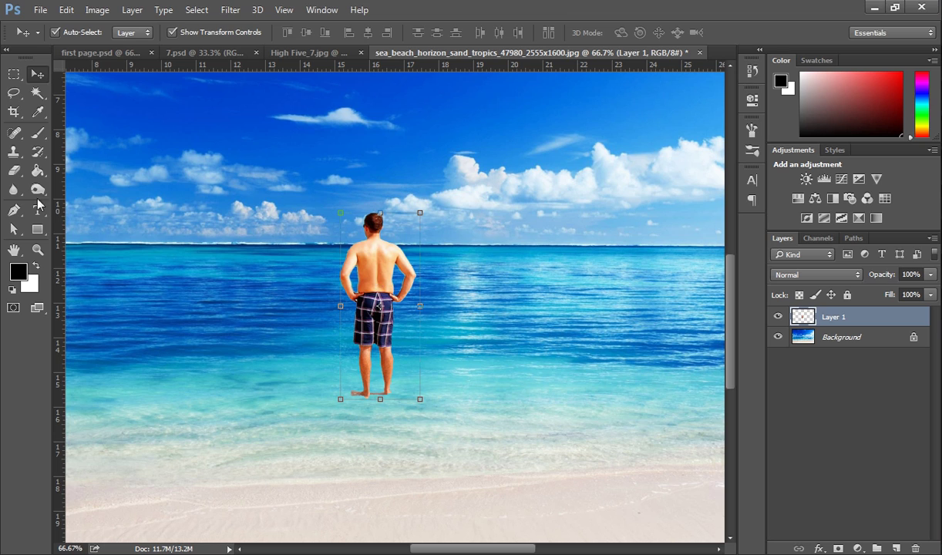
- Set up the Eraser Tool for Layer 1 with a soft round 90 px brush, 0% hardness and 30% opacity
{"action": "left_click", "coordinate": [13, 173]}
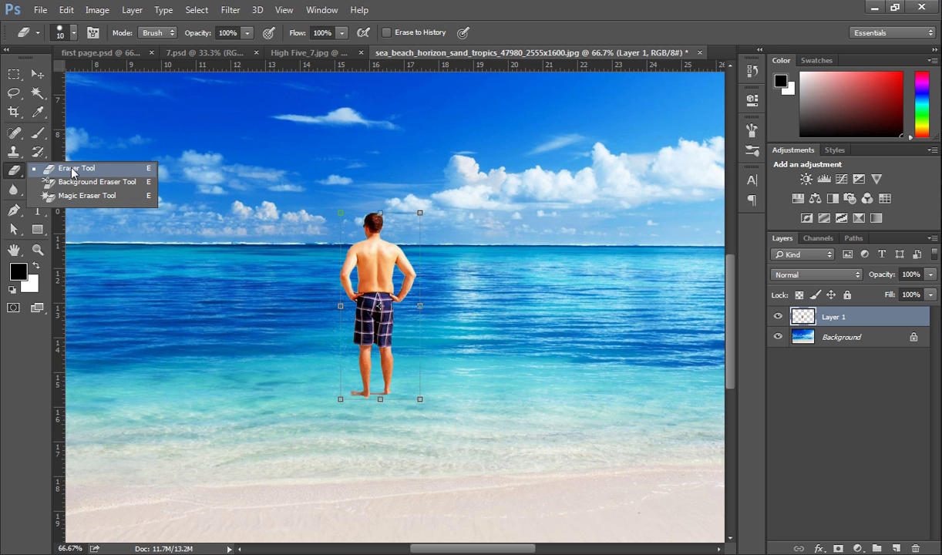
{"action": "left_click", "coordinate": [74, 172]}
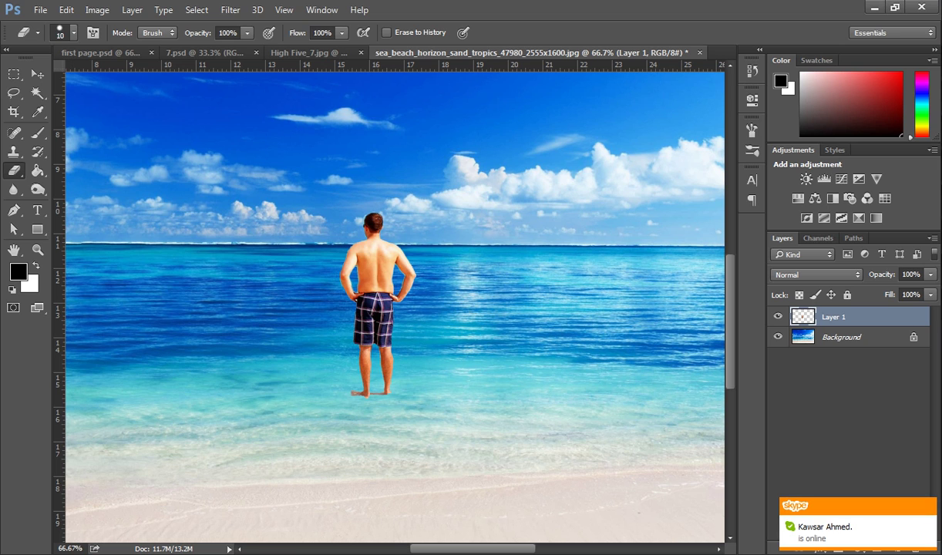
{"action": "left_click", "coordinate": [378, 365], "text": "ctrl"}
{"action": "left_click_drag", "start_coordinate": [388, 256], "coordinate": [403, 280]}
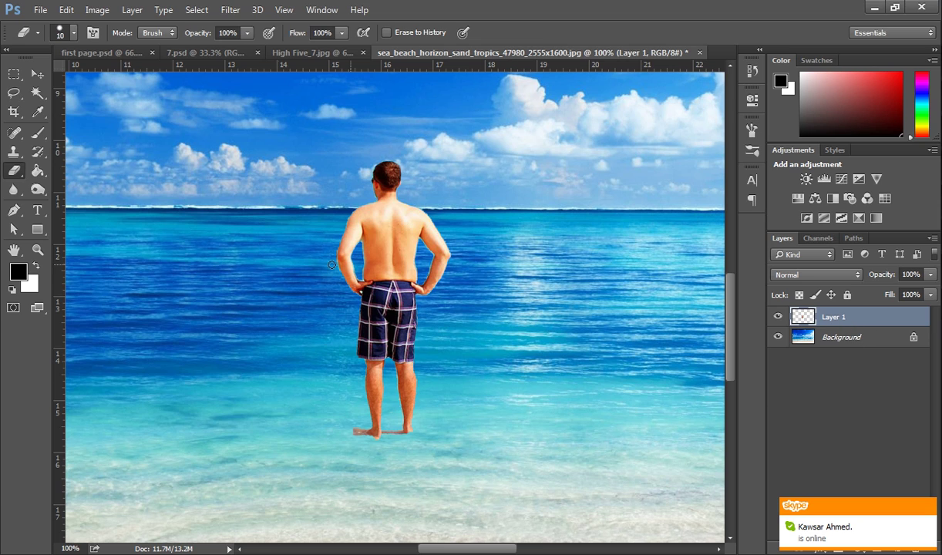
{"action": "left_click", "coordinate": [73, 33]}
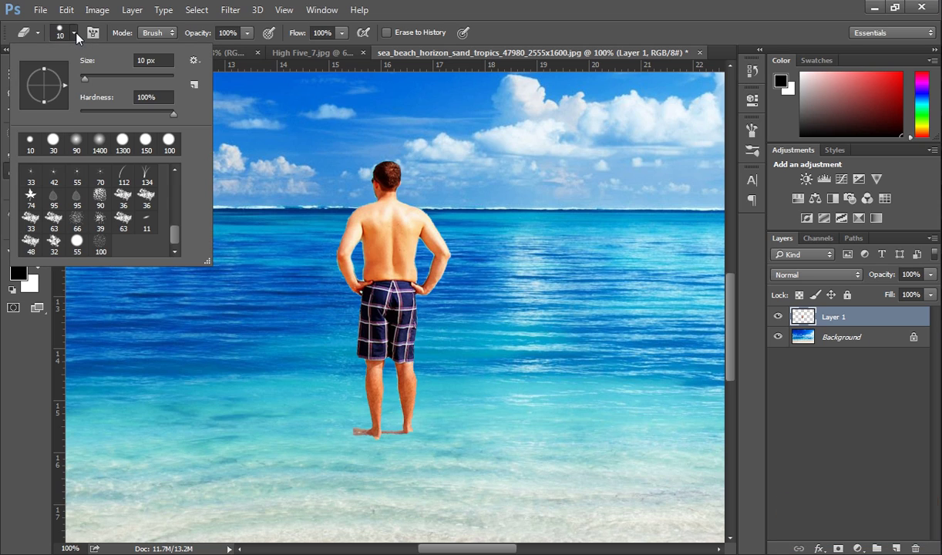
{"action": "left_click", "coordinate": [77, 144]}
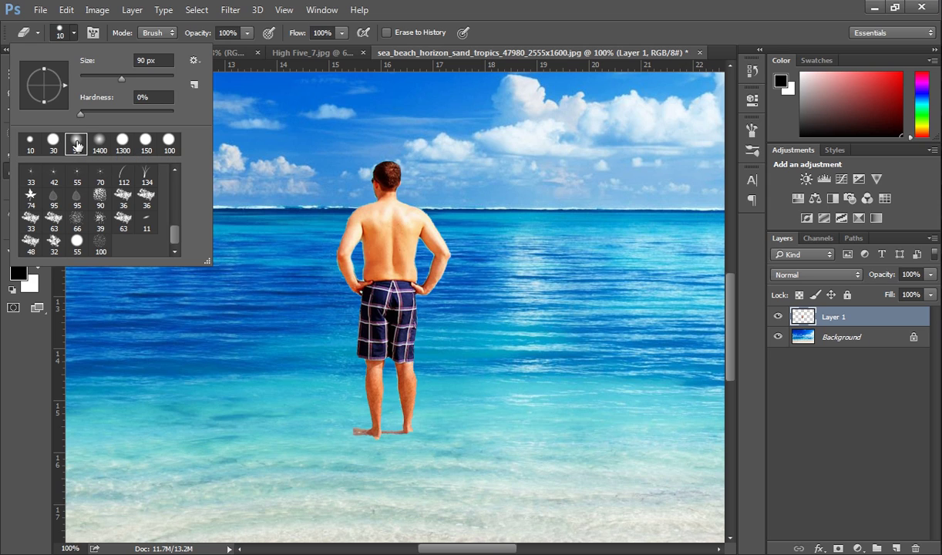
{"action": "key", "text": "Return"}
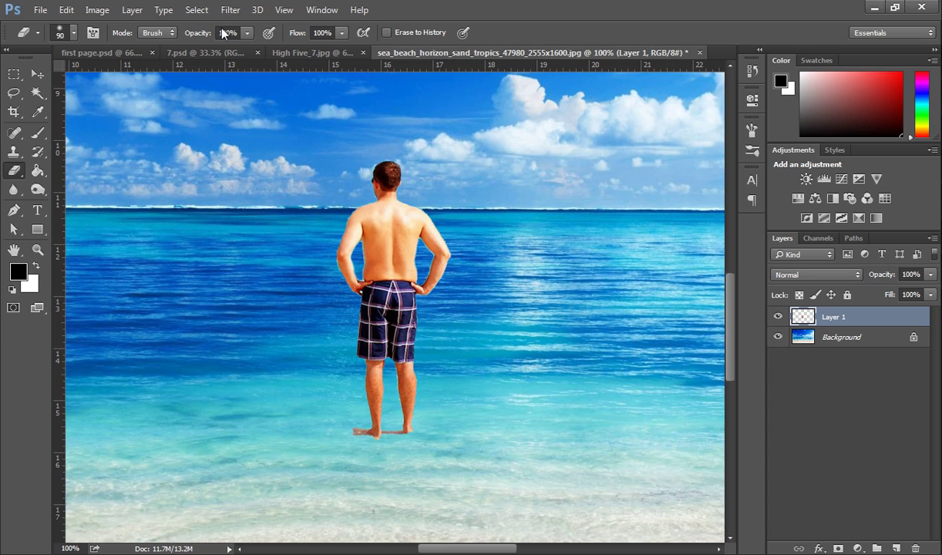
{"action": "left_click", "coordinate": [247, 34]}
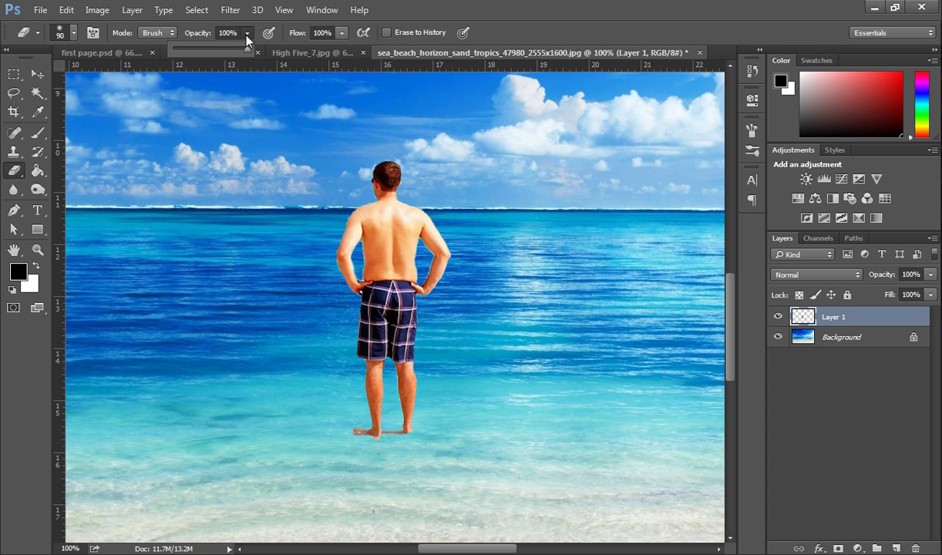
{"action": "left_click", "coordinate": [196, 49]}
{"action": "left_click", "coordinate": [836, 318]}
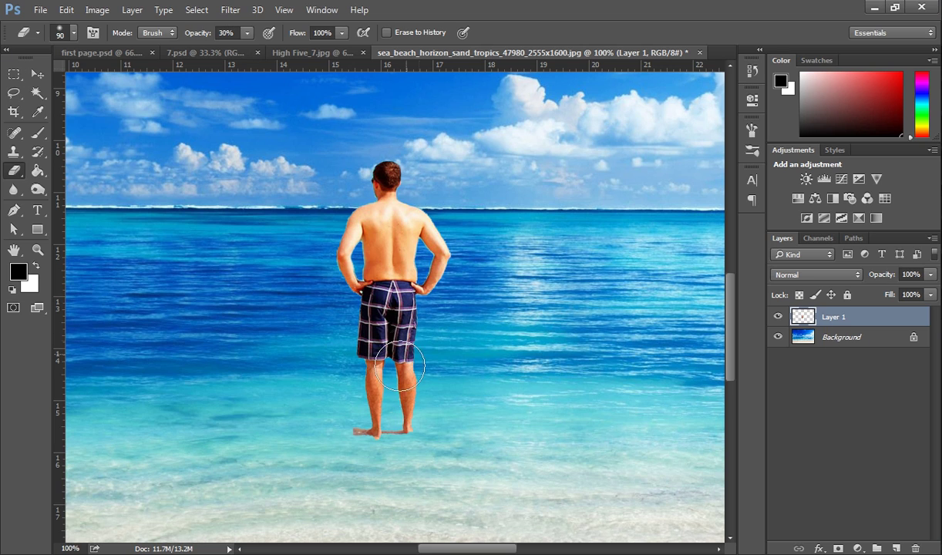
- Erase the man's feet on Layer 1 and fade his lower legs softly into the water
{"action": "left_click", "coordinate": [381, 426], "text": "ctrl"}
{"action": "mouse_move", "coordinate": [414, 334]}
{"action": "left_mouse_down"}
{"action": "mouse_move", "coordinate": [427, 375]}
{"action": "mouse_move", "coordinate": [423, 337]}
{"action": "left_mouse_up"}
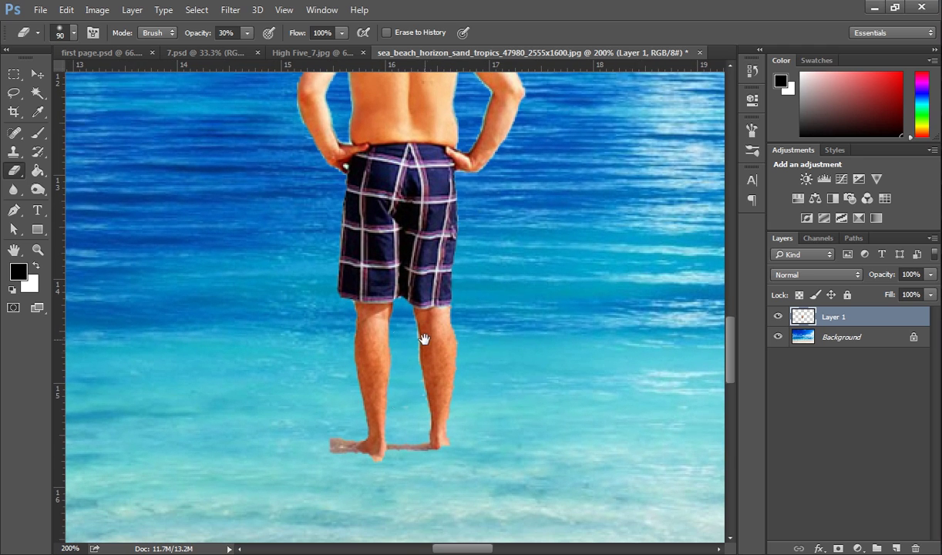
{"action": "left_click", "coordinate": [363, 451]}
{"action": "left_click", "coordinate": [363, 452]}
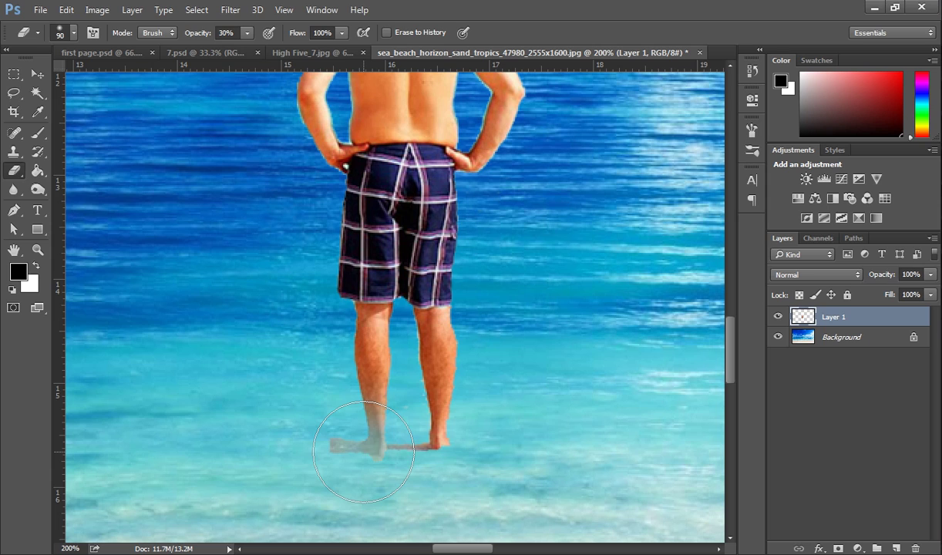
{"action": "left_click", "coordinate": [419, 457]}
{"action": "left_click", "coordinate": [419, 456]}
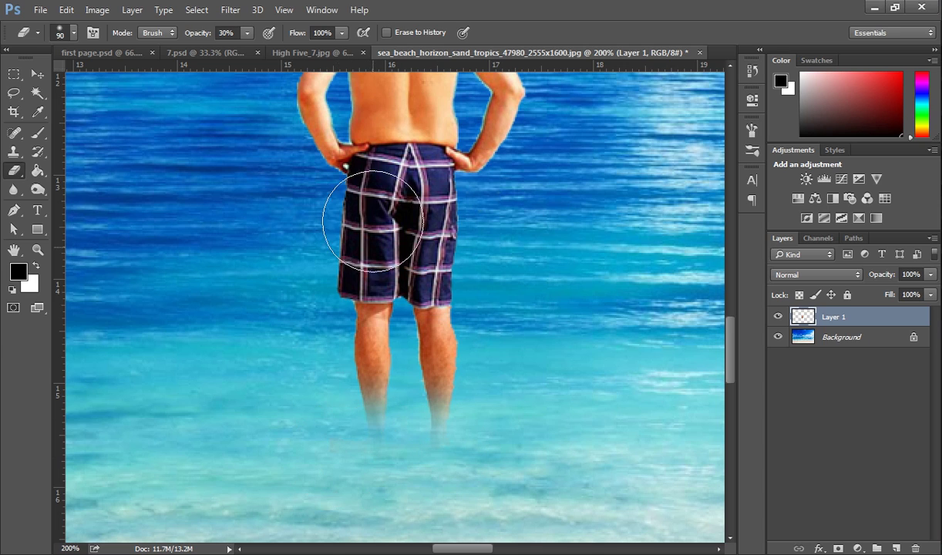
{"action": "mouse_move", "coordinate": [400, 150]}
{"action": "left_mouse_down"}
{"action": "mouse_move", "coordinate": [402, 290]}
{"action": "mouse_move", "coordinate": [416, 248]}
{"action": "mouse_move", "coordinate": [406, 151]}
{"action": "left_mouse_up"}
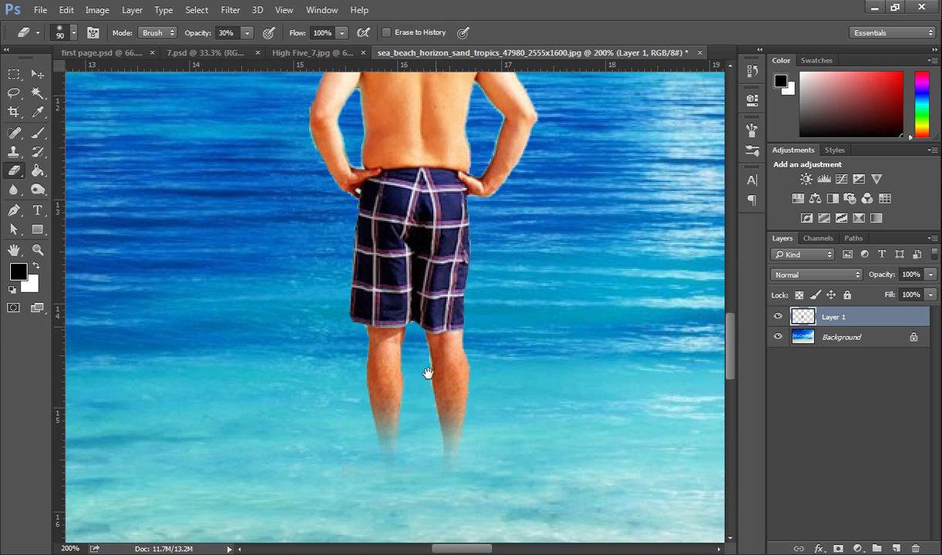
{"action": "left_click_drag", "start_coordinate": [386, 436], "coordinate": [450, 436]}
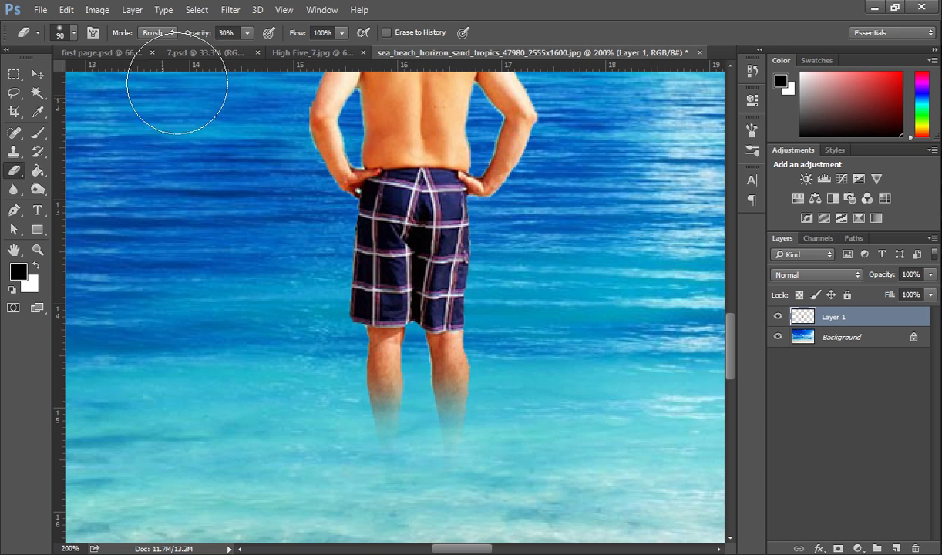
- Fade out the rest of the man's legs and the lower part of his shorts with the same soft eraser
{"action": "left_click", "coordinate": [74, 33]}
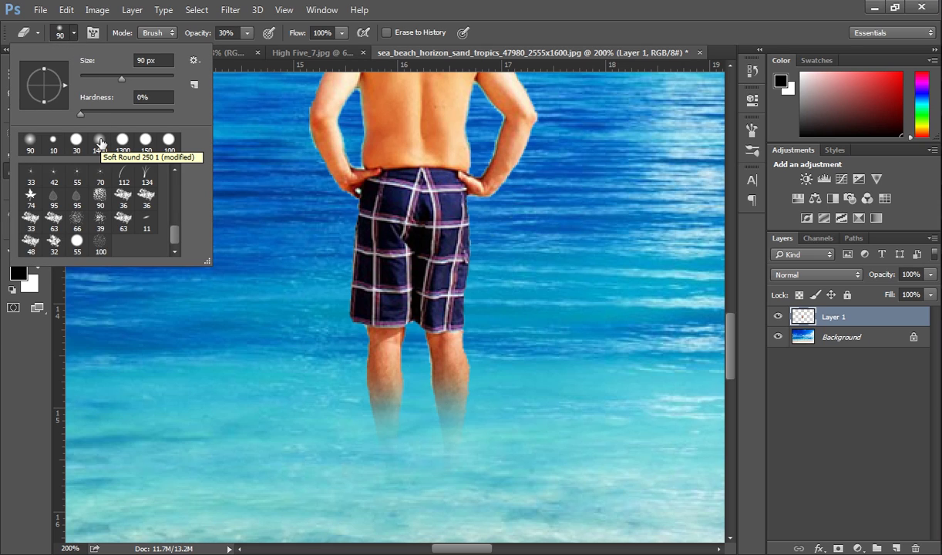
{"action": "left_click", "coordinate": [73, 32]}
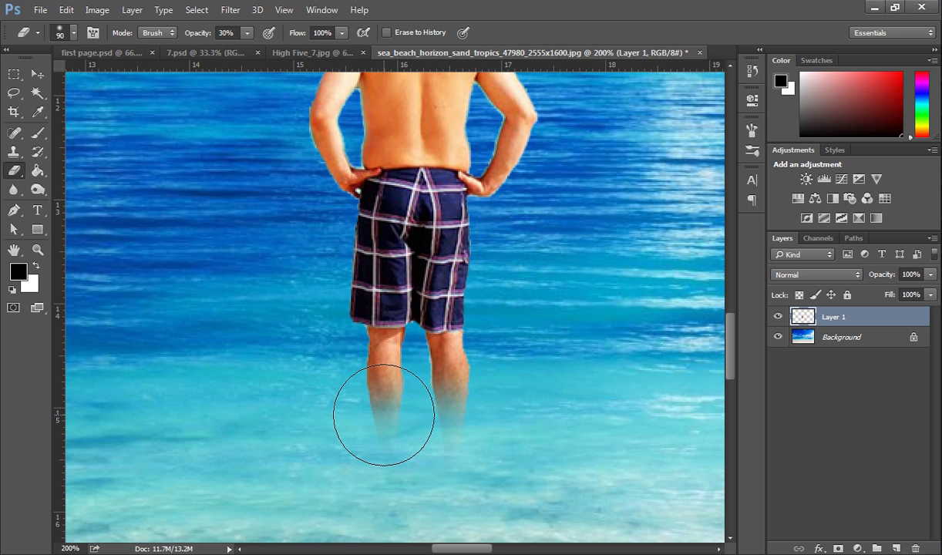
{"action": "mouse_move", "coordinate": [383, 414]}
{"action": "left_mouse_down"}
{"action": "mouse_move", "coordinate": [452, 414]}
{"action": "mouse_move", "coordinate": [446, 378]}
{"action": "mouse_move", "coordinate": [391, 389]}
{"action": "mouse_move", "coordinate": [378, 347]}
{"action": "mouse_move", "coordinate": [346, 301]}
{"action": "mouse_move", "coordinate": [361, 315]}
{"action": "mouse_move", "coordinate": [442, 328]}
{"action": "mouse_move", "coordinate": [410, 347]}
{"action": "mouse_move", "coordinate": [437, 339]}
{"action": "left_mouse_up"}
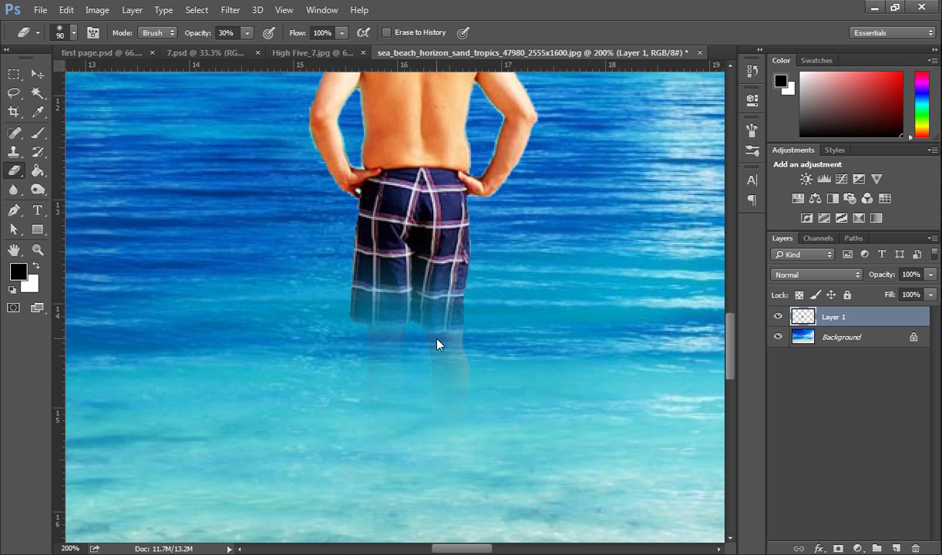
{"action": "left_click", "coordinate": [378, 394]}
{"action": "left_click_drag", "start_coordinate": [366, 398], "coordinate": [468, 397]}
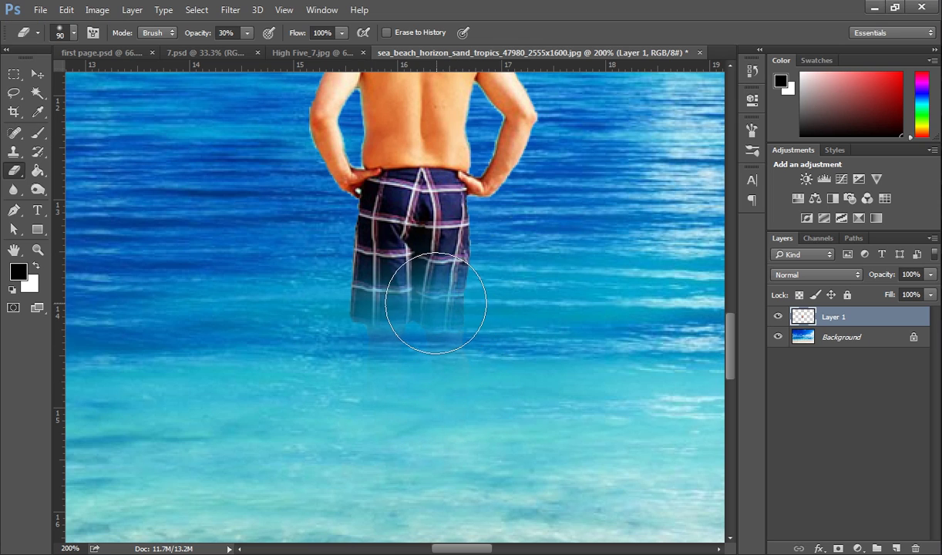
{"action": "mouse_move", "coordinate": [435, 303]}
{"action": "left_mouse_down"}
{"action": "mouse_move", "coordinate": [367, 290]}
{"action": "mouse_move", "coordinate": [388, 276]}
{"action": "mouse_move", "coordinate": [366, 293]}
{"action": "mouse_move", "coordinate": [448, 282]}
{"action": "mouse_move", "coordinate": [451, 292]}
{"action": "mouse_move", "coordinate": [409, 324]}
{"action": "mouse_move", "coordinate": [424, 237]}
{"action": "mouse_move", "coordinate": [405, 226]}
{"action": "mouse_move", "coordinate": [369, 284]}
{"action": "mouse_move", "coordinate": [355, 268]}
{"action": "mouse_move", "coordinate": [446, 279]}
{"action": "mouse_move", "coordinate": [455, 296]}
{"action": "mouse_move", "coordinate": [372, 328]}
{"action": "mouse_move", "coordinate": [355, 347]}
{"action": "mouse_move", "coordinate": [447, 345]}
{"action": "mouse_move", "coordinate": [456, 336]}
{"action": "mouse_move", "coordinate": [413, 341]}
{"action": "mouse_move", "coordinate": [343, 311]}
{"action": "left_mouse_up"}
- Switch to the Move Tool and deselect Layer 1 to show the whole composition without transform controls
{"action": "key", "text": "alt+space"}
{"action": "left_click", "coordinate": [453, 338], "text": "alt"}
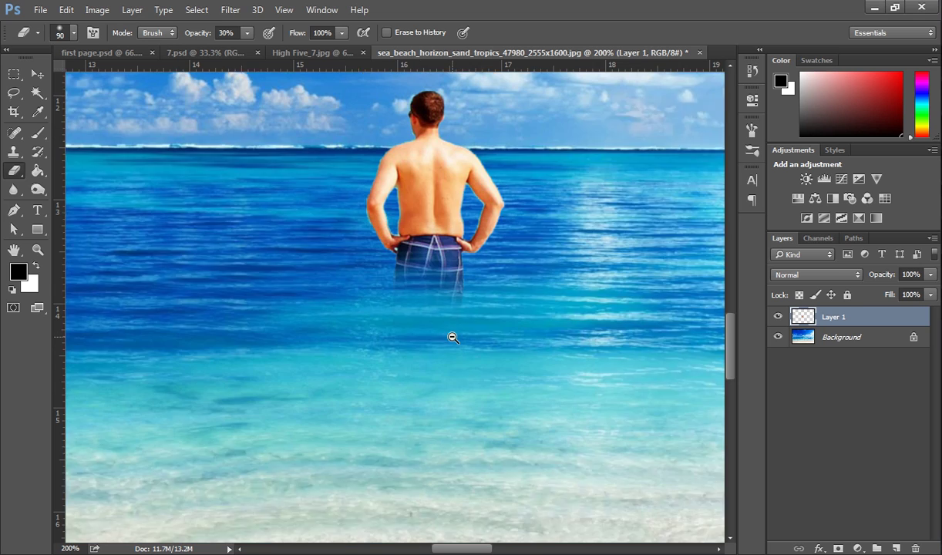
{"action": "left_click", "coordinate": [452, 338], "text": "alt"}
{"action": "left_click", "coordinate": [452, 339], "text": "alt"}
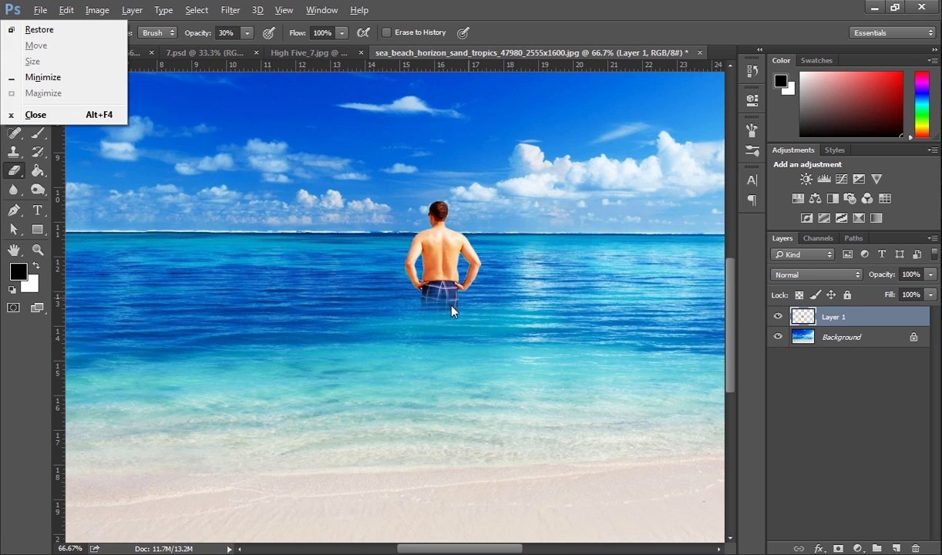
{"action": "left_click", "coordinate": [450, 310], "text": "alt"}
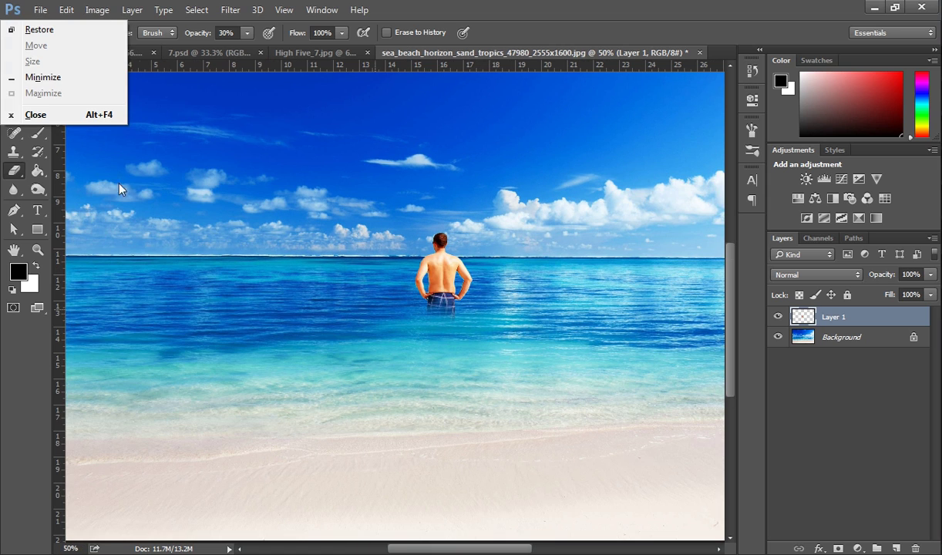
{"action": "key", "text": "Right"}
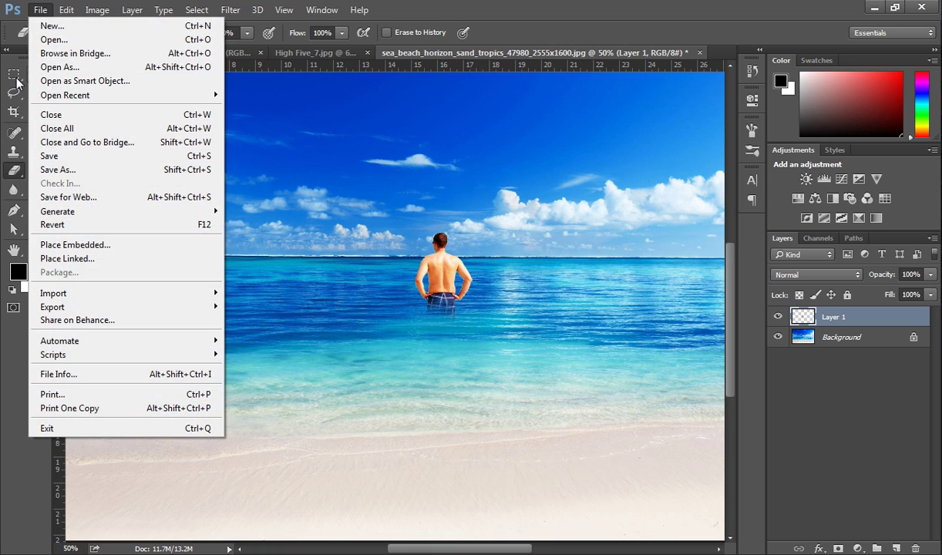
{"action": "left_click", "coordinate": [16, 76]}
{"action": "left_click", "coordinate": [37, 74]}
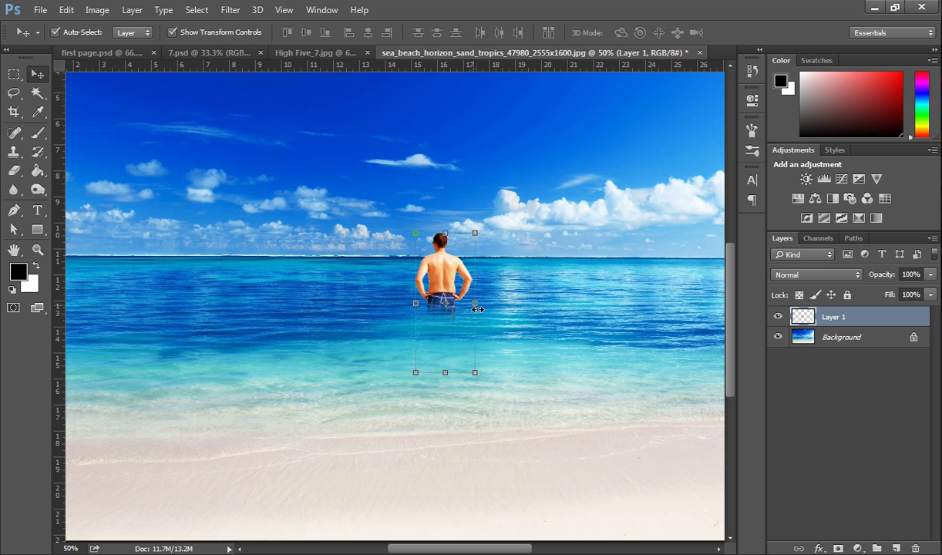
{"action": "left_click", "coordinate": [502, 492]}
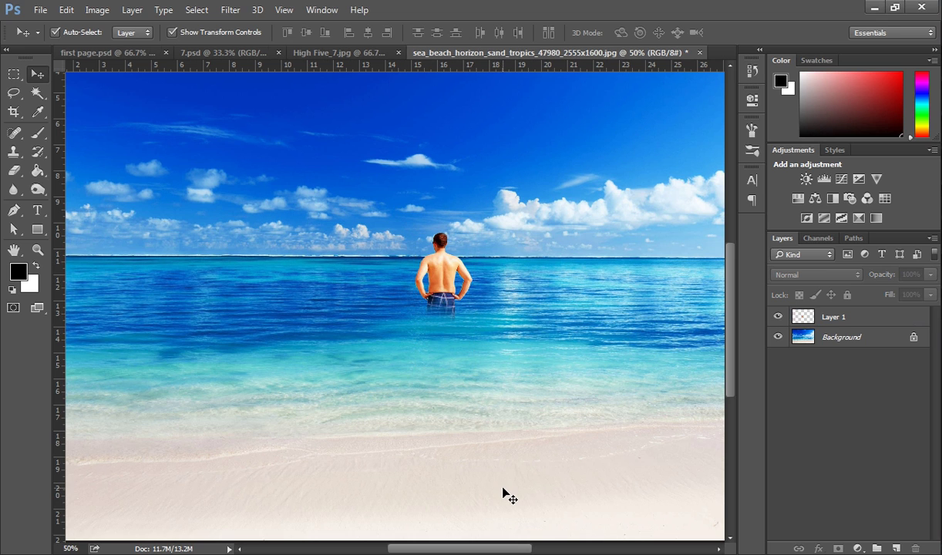
- Examine how the man's faded shorts blend into the sea, both close up and in the whole picture
{"action": "left_click", "coordinate": [446, 316]}
{"action": "left_click", "coordinate": [443, 313]}
{"action": "left_click", "coordinate": [440, 308]}
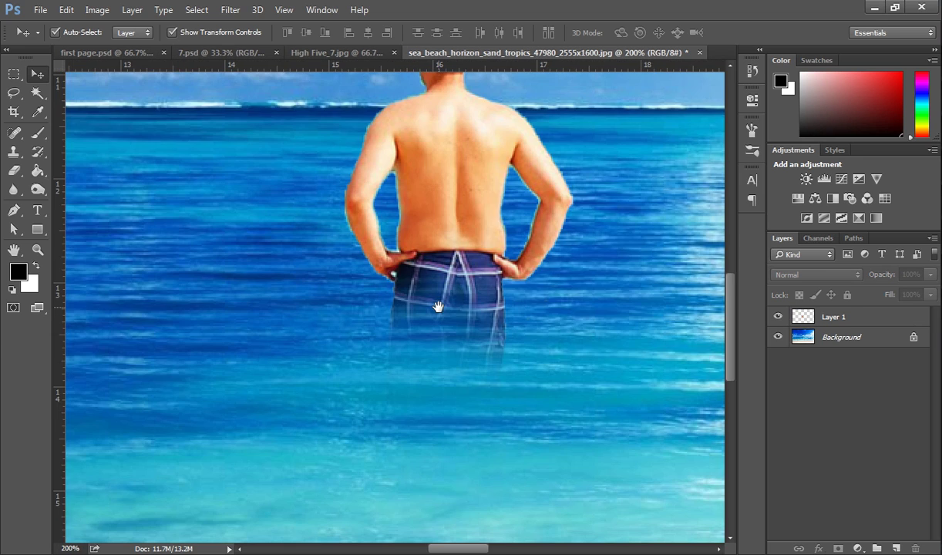
{"action": "left_click", "coordinate": [450, 311], "text": "alt"}
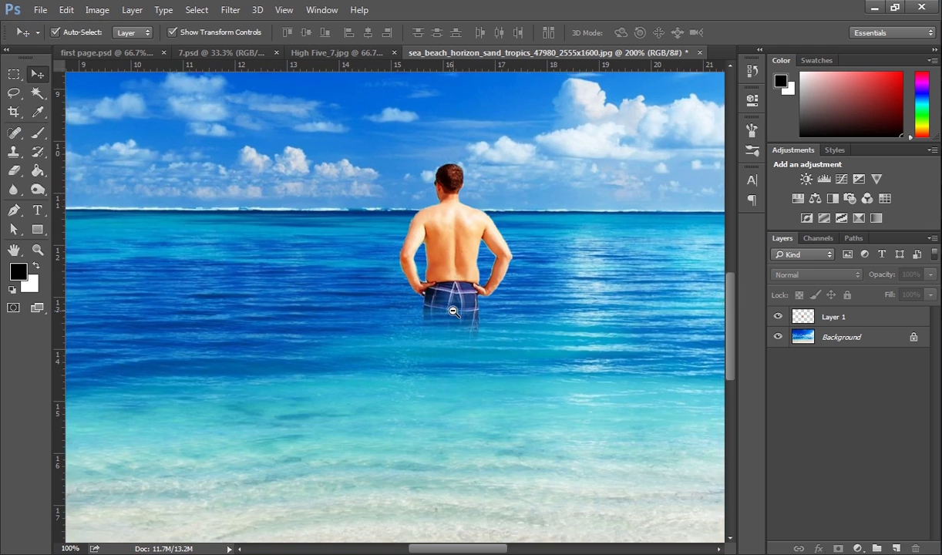
{"action": "left_click", "coordinate": [453, 310], "text": "alt"}
{"action": "key", "text": "alt+space"}
{"action": "left_click", "coordinate": [461, 295]}
{"action": "left_click", "coordinate": [461, 295], "text": "ctrl"}
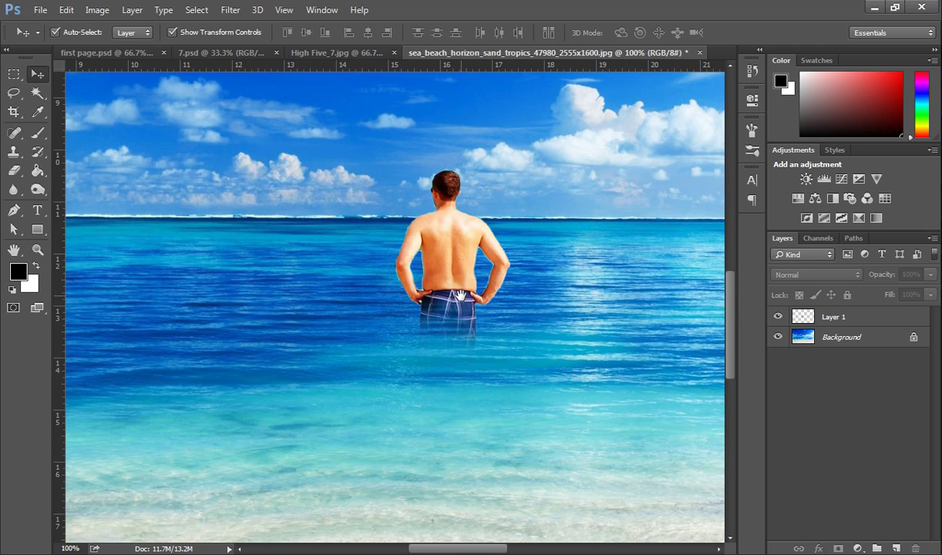
{"action": "left_click_drag", "start_coordinate": [441, 214], "coordinate": [437, 299]}
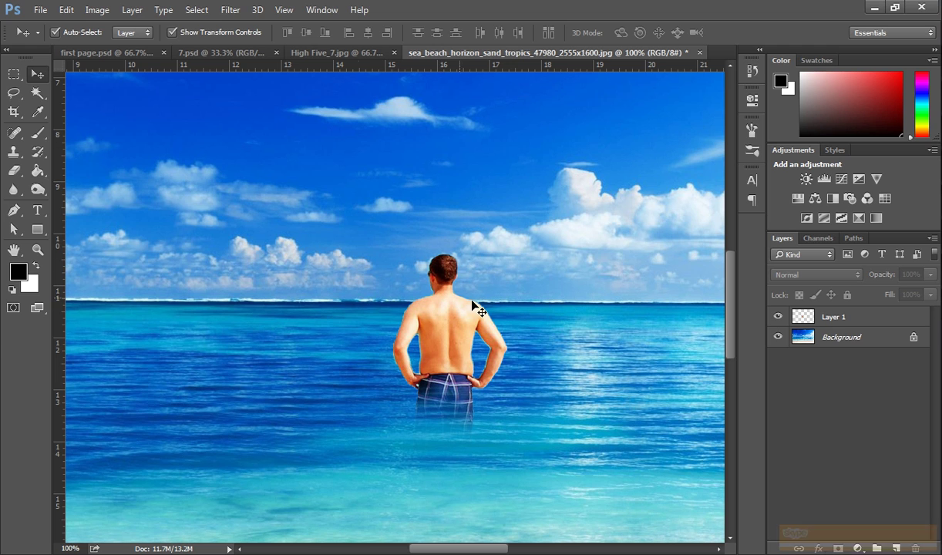
{"action": "left_click", "coordinate": [437, 405], "text": "ctrl"}
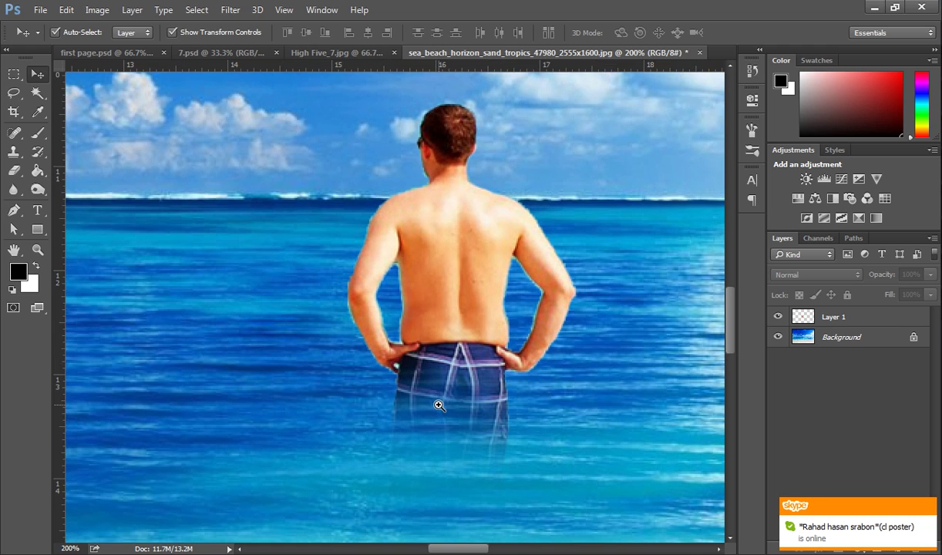
{"action": "left_click_drag", "start_coordinate": [441, 277], "coordinate": [442, 218]}
{"action": "left_click", "coordinate": [455, 302], "text": "ctrl+alt"}
{"action": "left_click", "coordinate": [455, 303], "text": "ctrl+alt"}
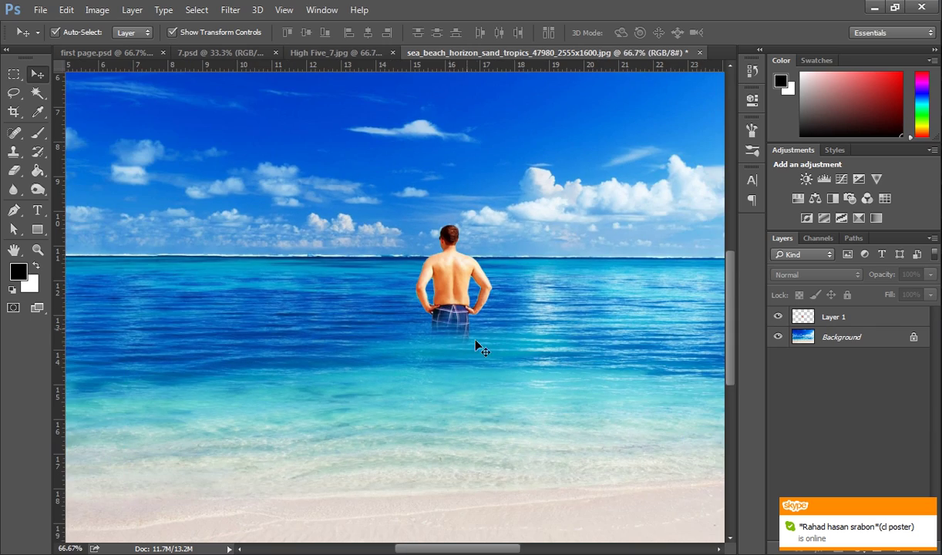
{"action": "left_click", "coordinate": [448, 334], "text": "ctrl"}
{"action": "left_click", "coordinate": [458, 324], "text": "ctrl"}
{"action": "left_click", "coordinate": [460, 322], "text": "ctrl"}
{"action": "left_click", "coordinate": [450, 330], "text": "ctrl"}
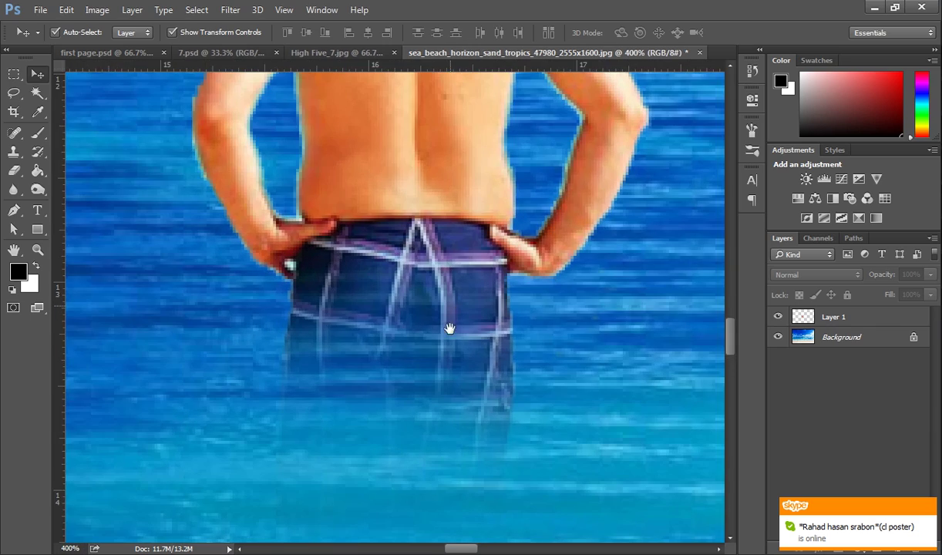
{"action": "left_click", "coordinate": [451, 346], "text": "ctrl+alt"}
{"action": "left_click", "coordinate": [449, 332], "text": "ctrl+alt"}
{"action": "left_click_drag", "start_coordinate": [448, 268], "coordinate": [449, 312]}
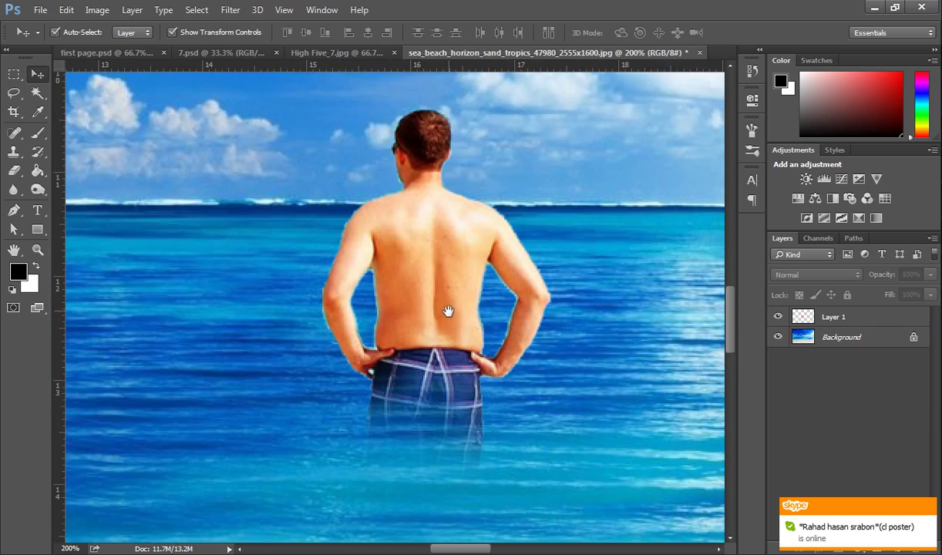
{"action": "left_click", "coordinate": [449, 312], "text": "ctrl+alt"}
{"action": "left_click", "coordinate": [450, 312], "text": "ctrl+alt"}
{"action": "left_click", "coordinate": [448, 358], "text": "ctrl"}
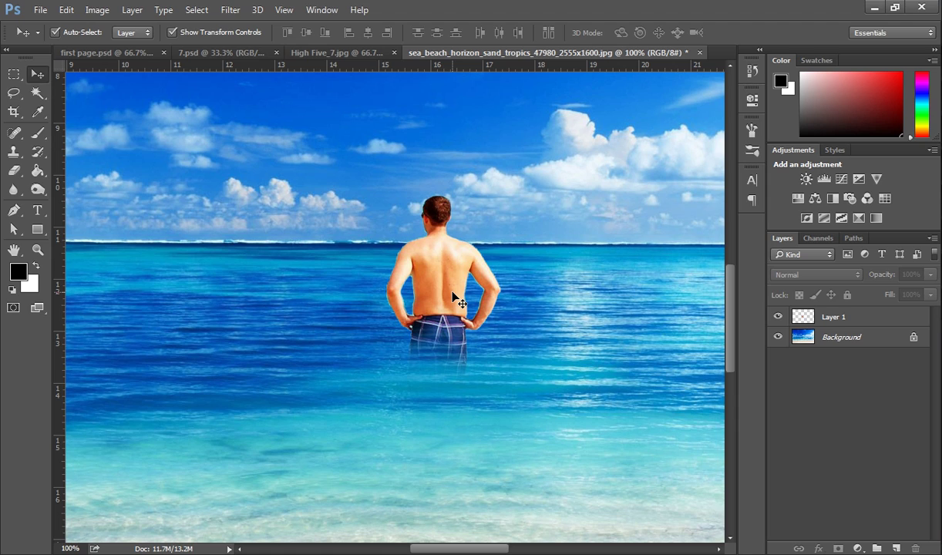
- Change the marquee tool to the Elliptical Marquee Tool, and select the man's Layer 1 with the Move Tool
{"action": "left_click", "coordinate": [15, 76]}
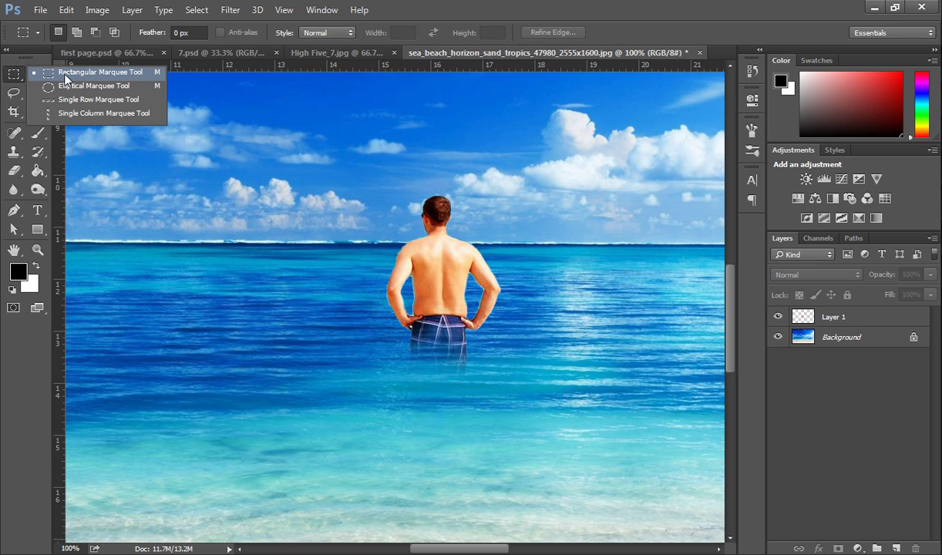
{"action": "left_click", "coordinate": [76, 85]}
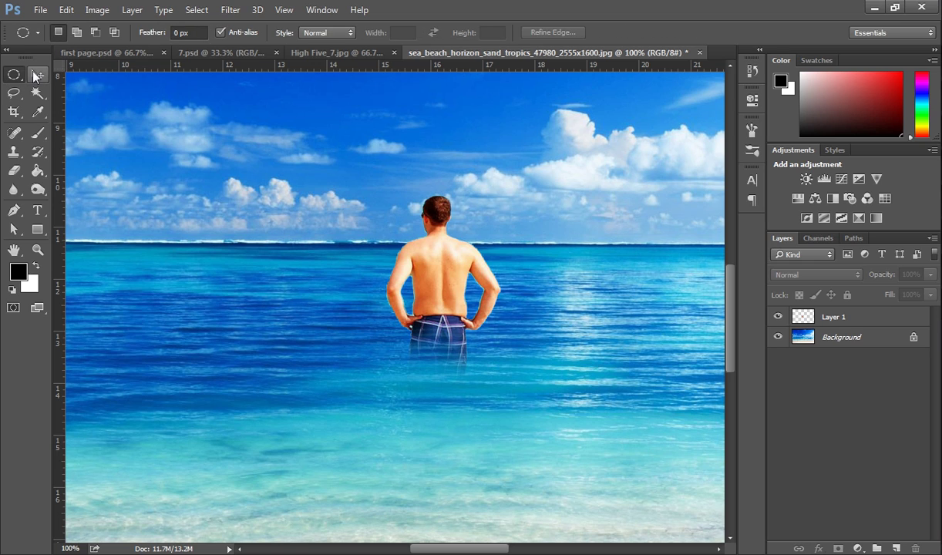
{"action": "left_click", "coordinate": [35, 74]}
{"action": "left_click", "coordinate": [449, 293]}
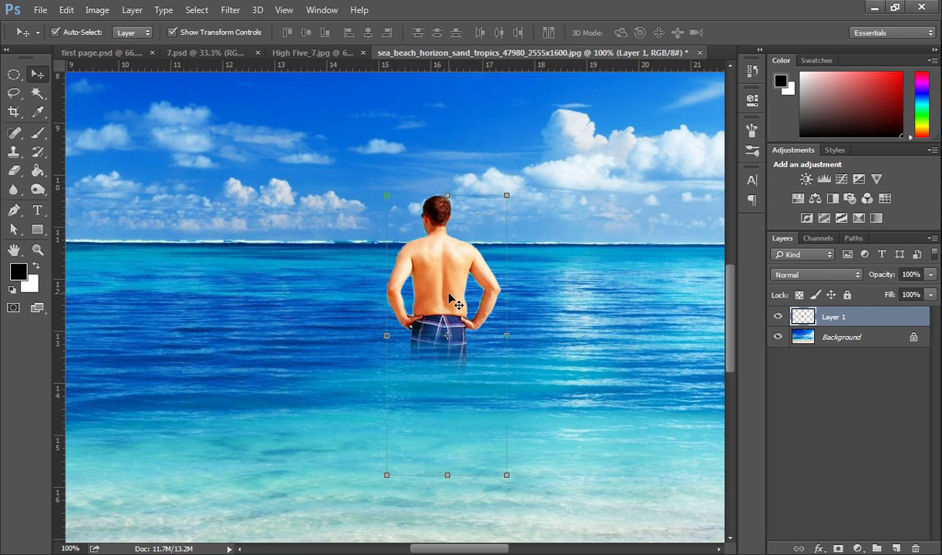
- Deselect Layer 1 and examine the man's faded shorts and cut-out edges against the sea at several magnifications
{"action": "left_click", "coordinate": [599, 316]}
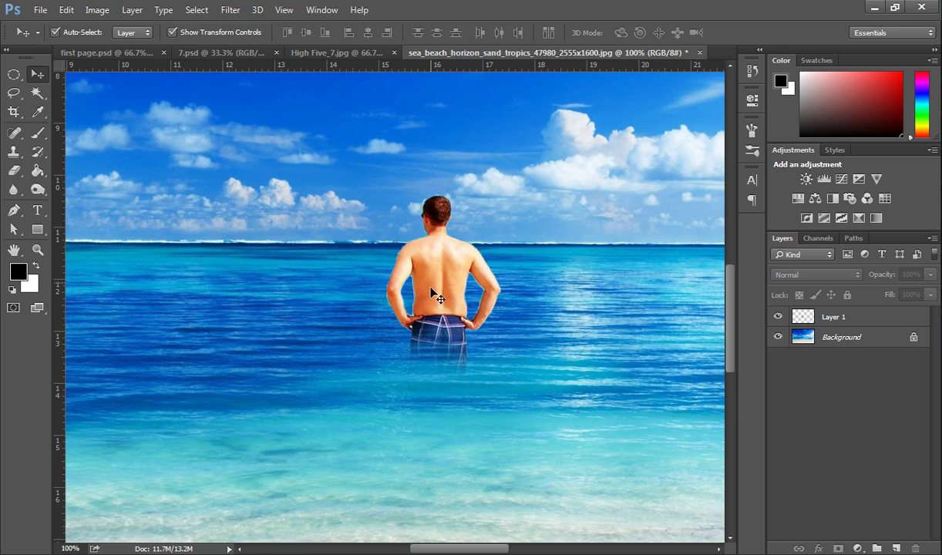
{"action": "key", "text": "alt+space"}
{"action": "key", "text": "Escape"}
{"action": "key", "text": "alt+space"}
{"action": "key", "text": "Escape"}
{"action": "scroll", "coordinate": [437, 277], "scroll_direction": "down", "scroll_amount": 2}
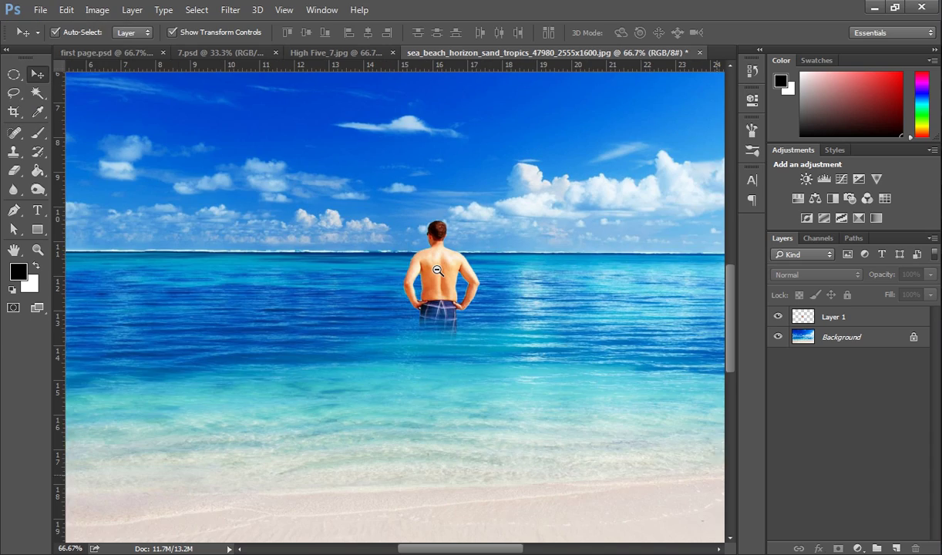
{"action": "scroll", "coordinate": [436, 278], "scroll_direction": "up", "scroll_amount": 2}
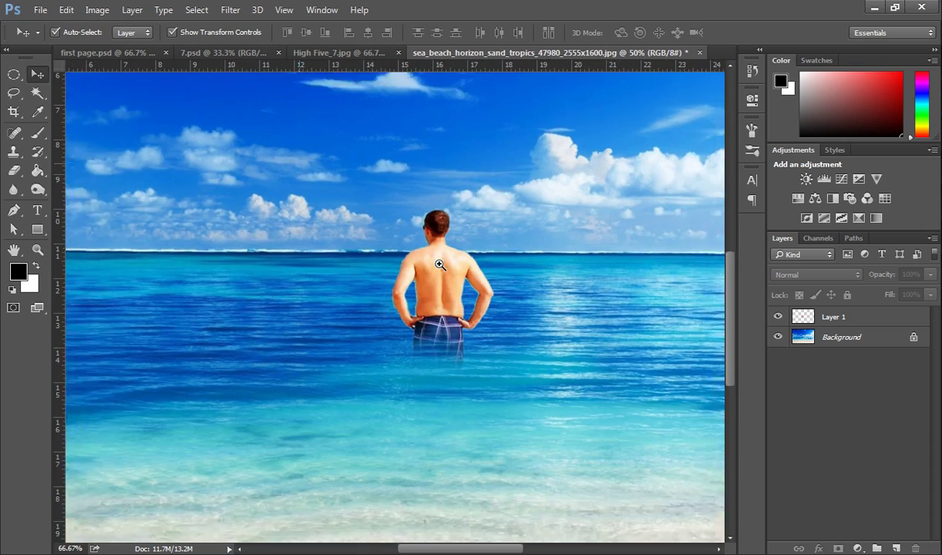
{"action": "scroll", "coordinate": [426, 282], "scroll_direction": "up", "scroll_amount": 1}
{"action": "scroll", "coordinate": [424, 280], "scroll_direction": "up", "scroll_amount": 1}
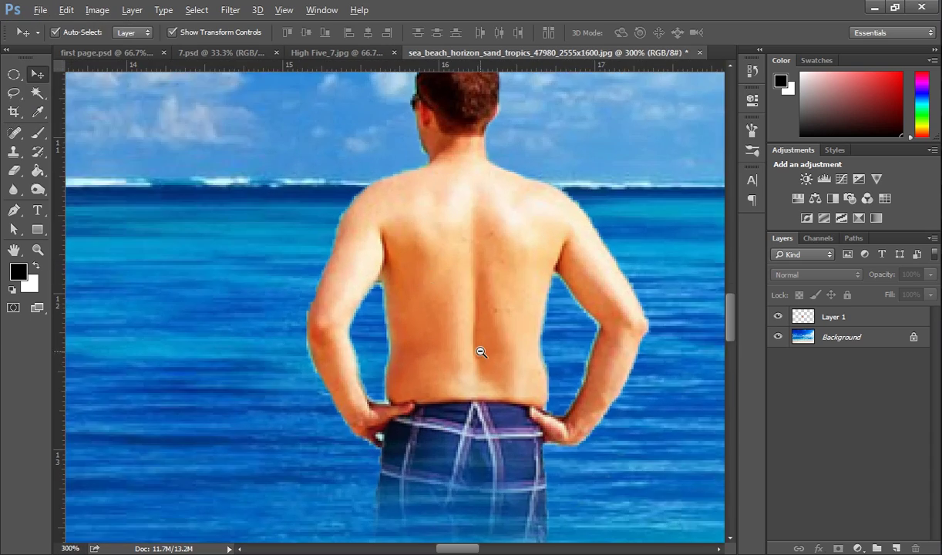
{"action": "scroll", "coordinate": [481, 347], "scroll_direction": "down", "scroll_amount": 1}
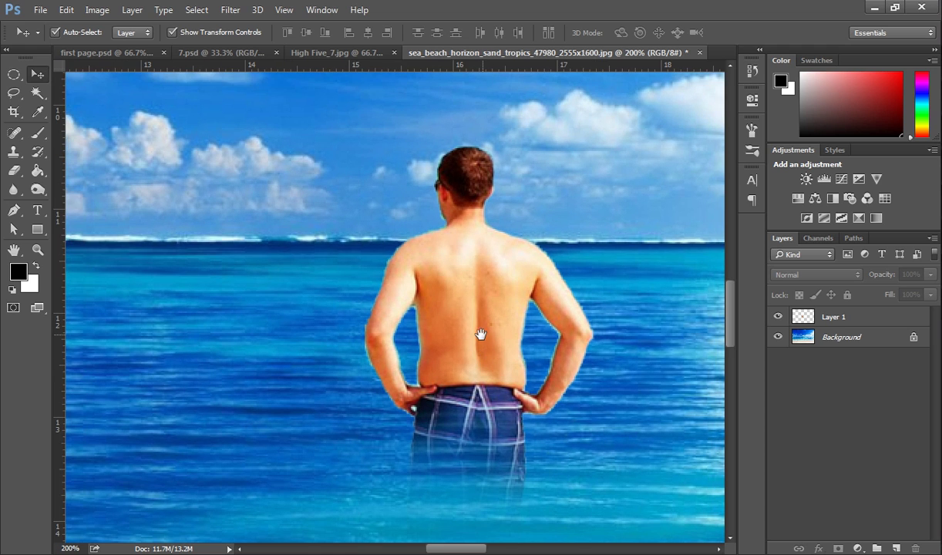
{"action": "left_click_drag", "start_coordinate": [480, 335], "coordinate": [430, 274]}
{"action": "scroll", "coordinate": [431, 276], "scroll_direction": "down", "scroll_amount": 1}
{"action": "scroll", "coordinate": [435, 323], "scroll_direction": "down", "scroll_amount": 1}
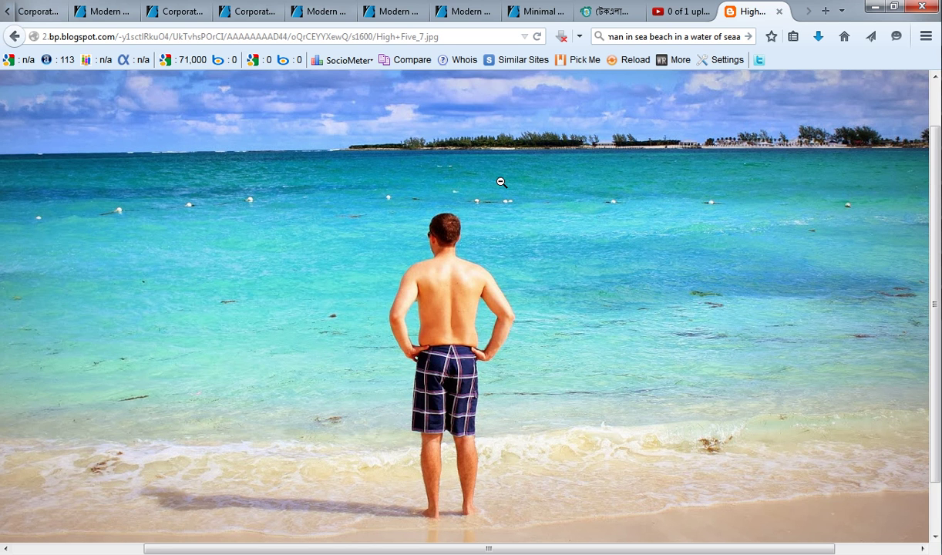
- Switch to the web browser and bring up the graphicriver.net screenshot preview of modern-business-card-04
{"action": "left_click", "coordinate": [253, 9]}
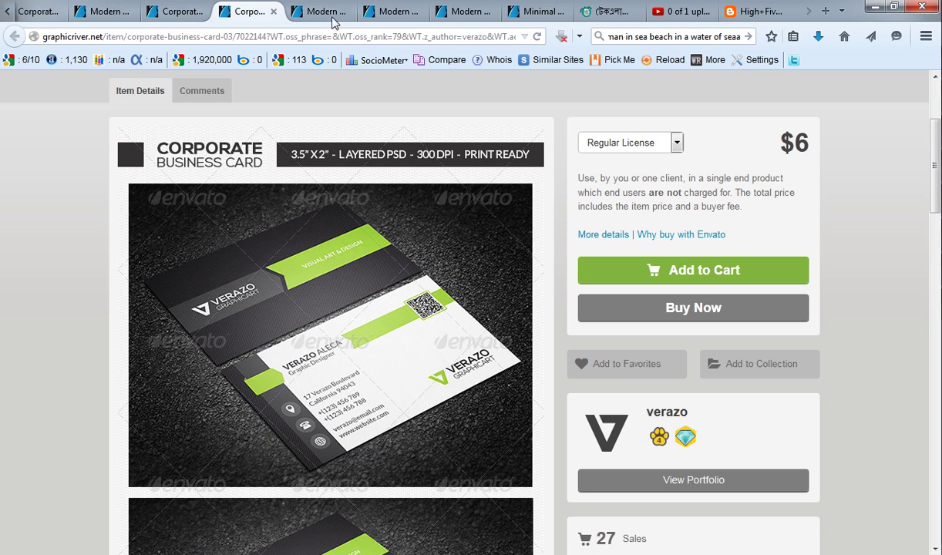
{"action": "left_click", "coordinate": [327, 13]}
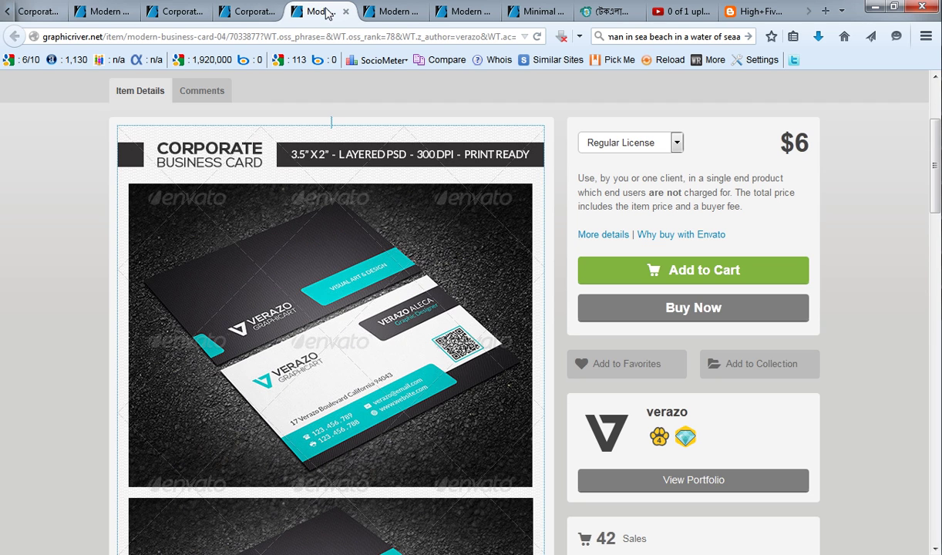
{"action": "left_click", "coordinate": [383, 9]}
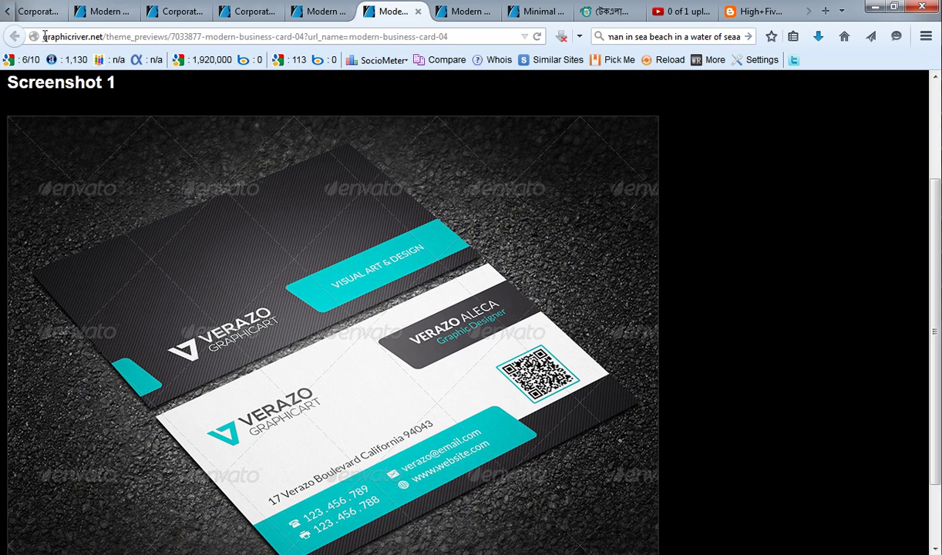
{"action": "left_click_drag", "start_coordinate": [44, 36], "coordinate": [102, 37]}
{"action": "left_click", "coordinate": [104, 37]}
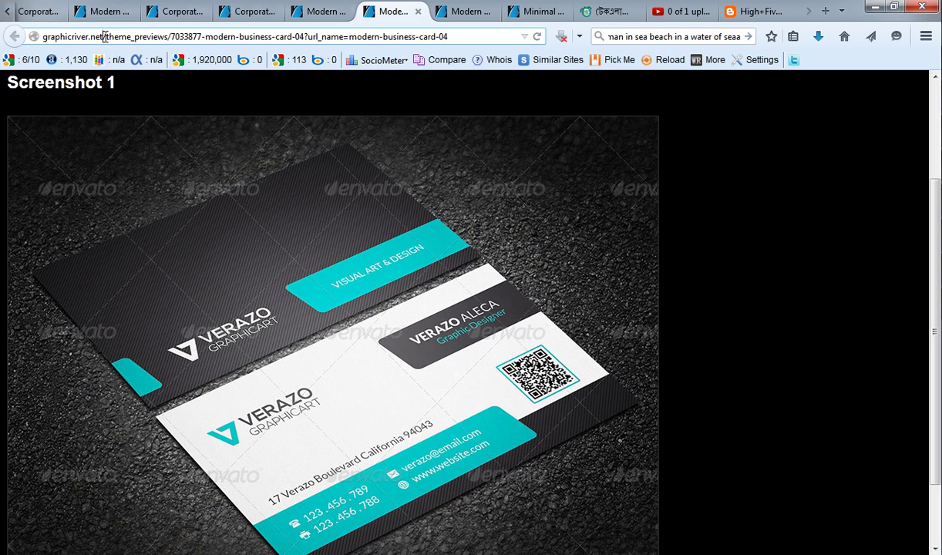
- Examine the lighting and dark edges around the business cards in the Screenshot 1 preview
{"action": "scroll", "coordinate": [500, 331], "scroll_direction": "down", "scroll_amount": 2}
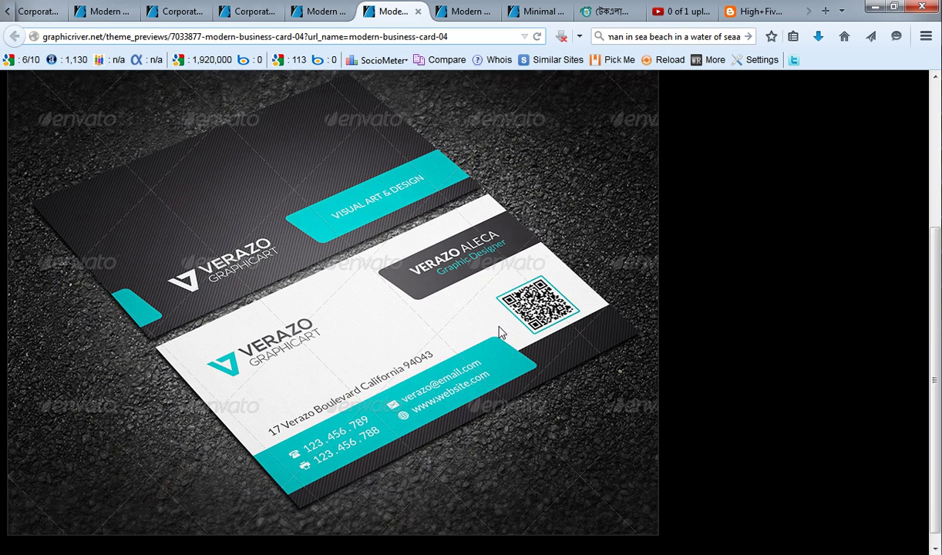
{"action": "scroll", "coordinate": [499, 332], "scroll_direction": "up", "scroll_amount": 5}
{"action": "scroll", "coordinate": [498, 330], "scroll_direction": "down", "scroll_amount": 4}
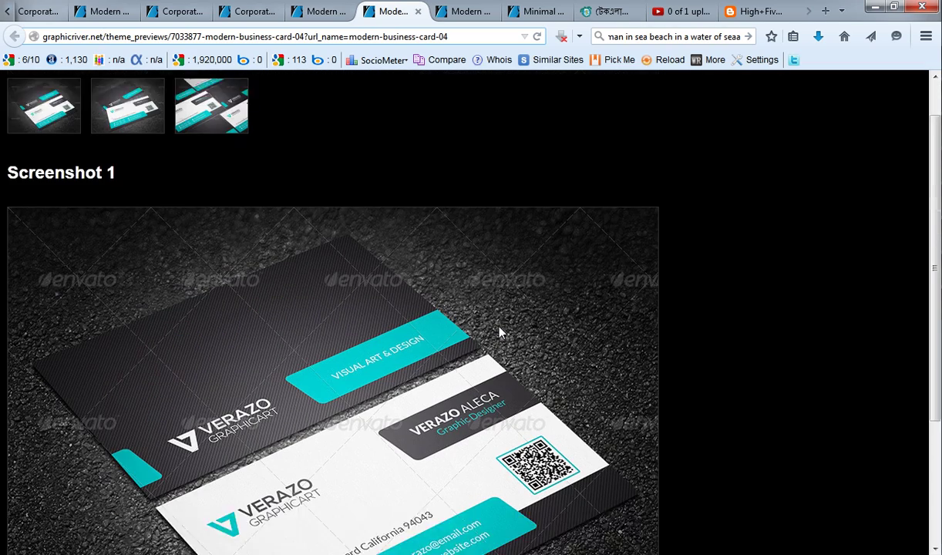
{"action": "scroll", "coordinate": [366, 349], "scroll_direction": "up", "scroll_amount": 3}
{"action": "scroll", "coordinate": [378, 308], "scroll_direction": "down", "scroll_amount": 2}
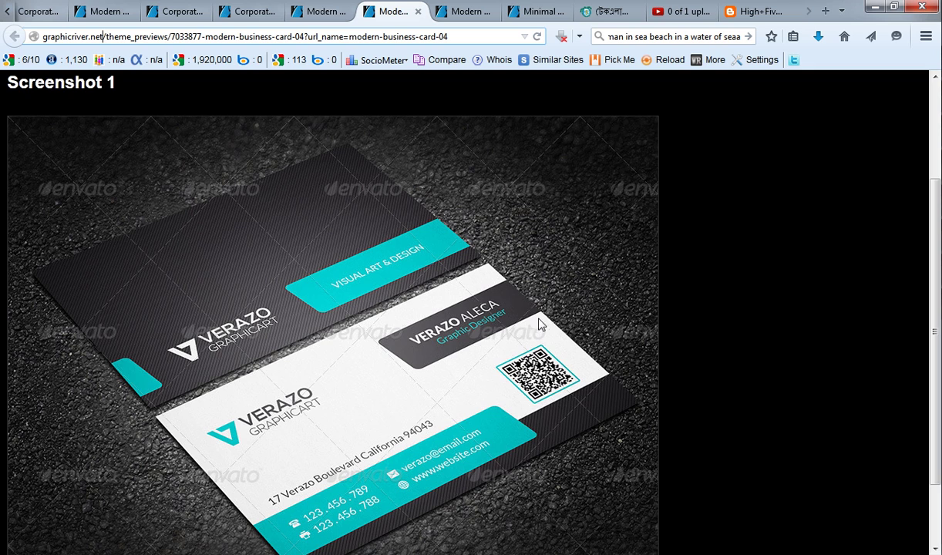
{"action": "scroll", "coordinate": [291, 345], "scroll_direction": "down", "scroll_amount": 2}
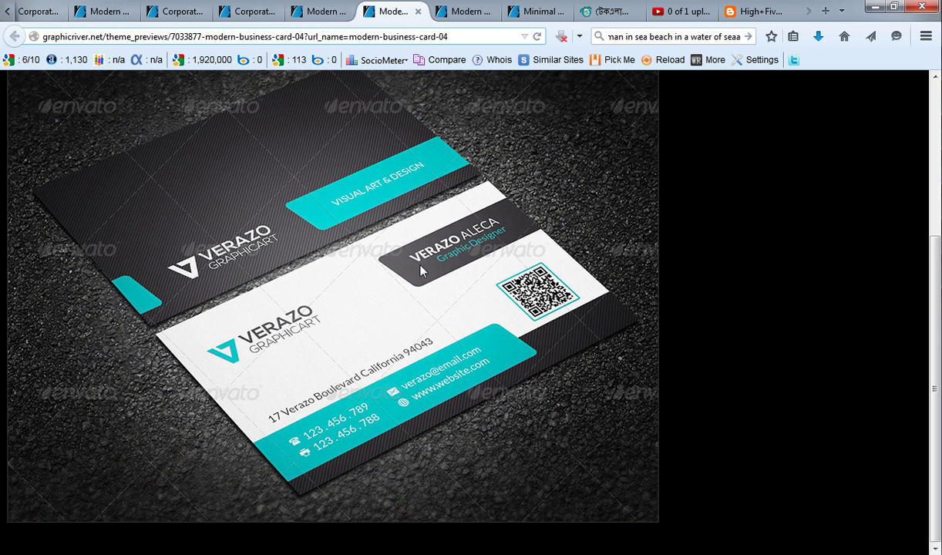
{"action": "scroll", "coordinate": [420, 269], "scroll_direction": "up", "scroll_amount": 2}
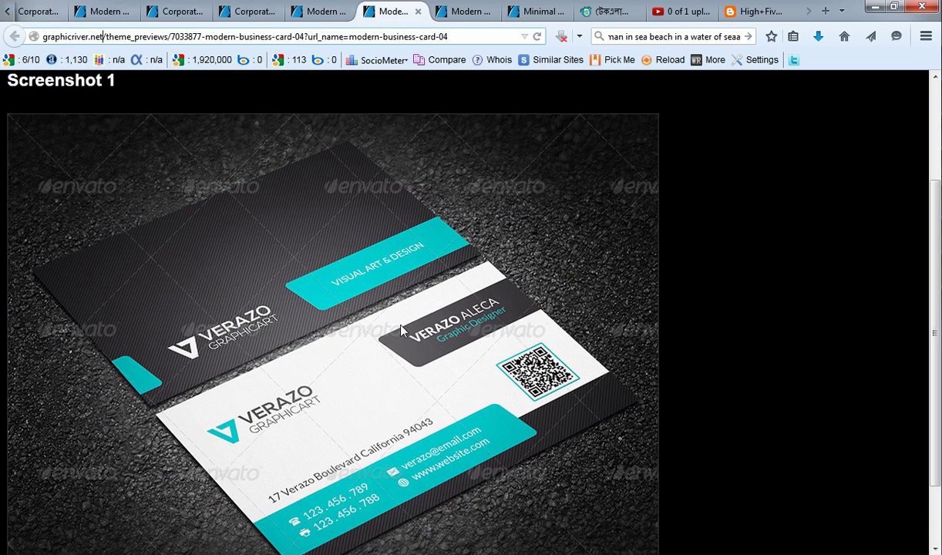
{"action": "scroll", "coordinate": [401, 317], "scroll_direction": "down", "scroll_amount": 2}
{"action": "scroll", "coordinate": [402, 324], "scroll_direction": "up", "scroll_amount": 4}
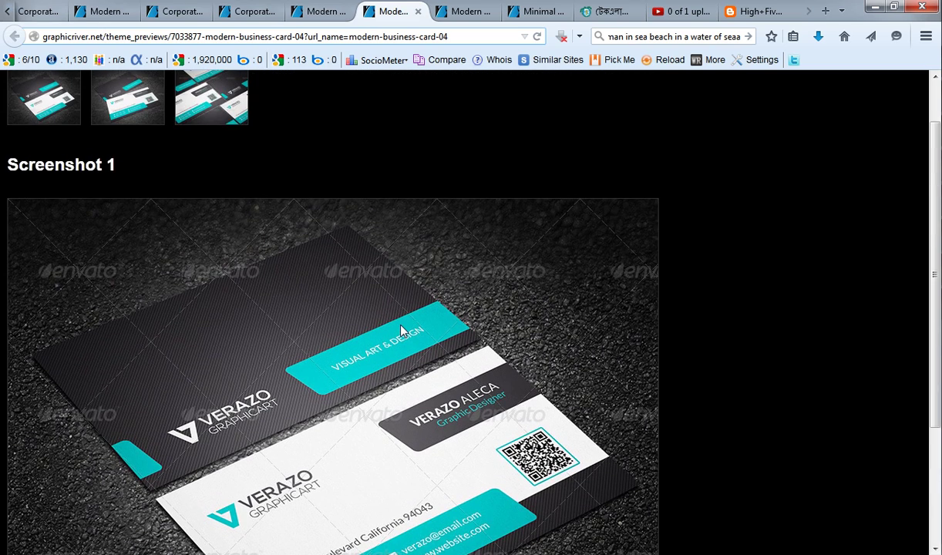
{"action": "scroll", "coordinate": [400, 332], "scroll_direction": "down", "scroll_amount": 3}
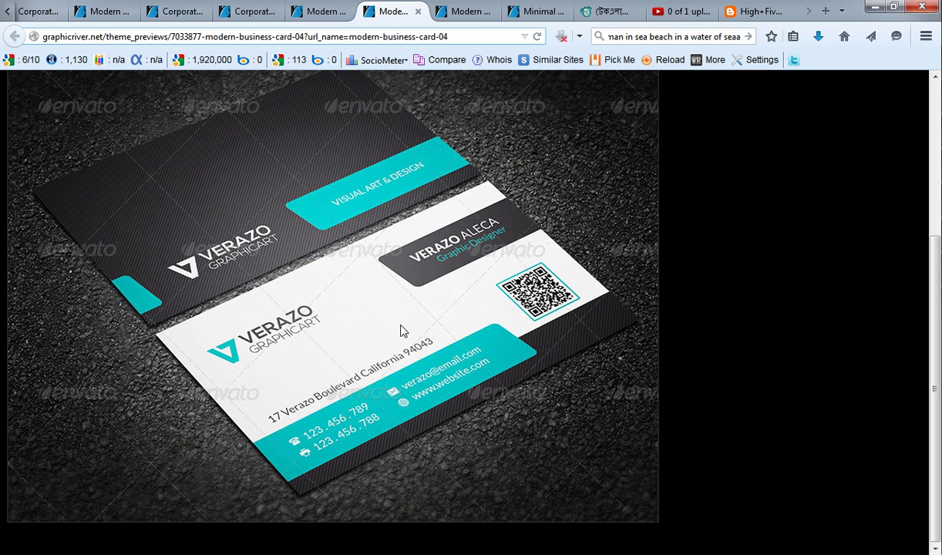
{"action": "scroll", "coordinate": [402, 331], "scroll_direction": "up", "scroll_amount": 2}
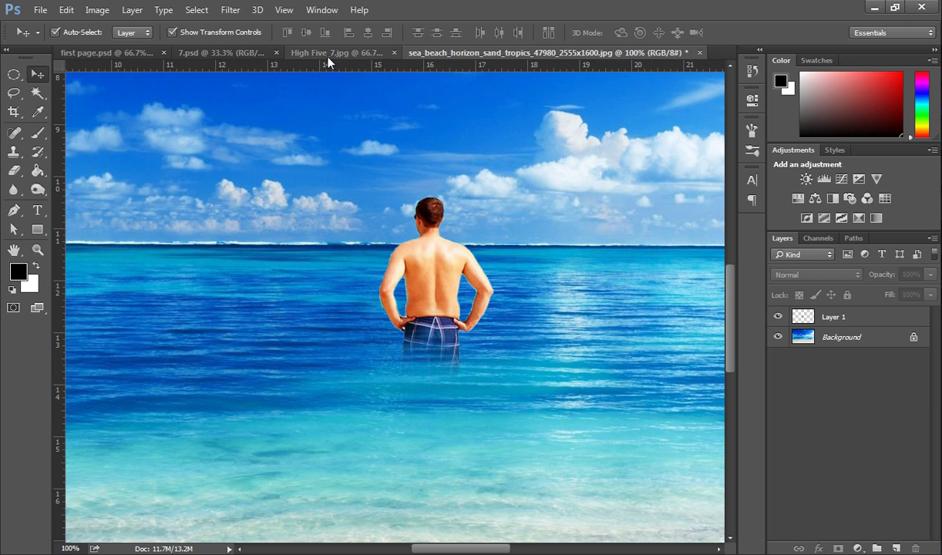
- Switch to the 7.psd business card mockup in Photoshop and add a new layer above the Front Side layer
{"action": "left_click", "coordinate": [327, 54]}
{"action": "left_click", "coordinate": [212, 53]}
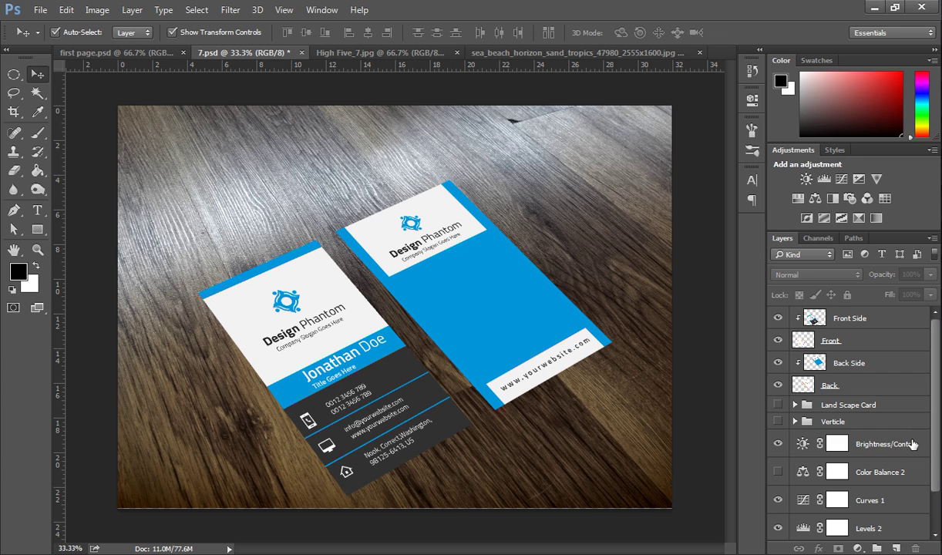
{"action": "left_click", "coordinate": [876, 7]}
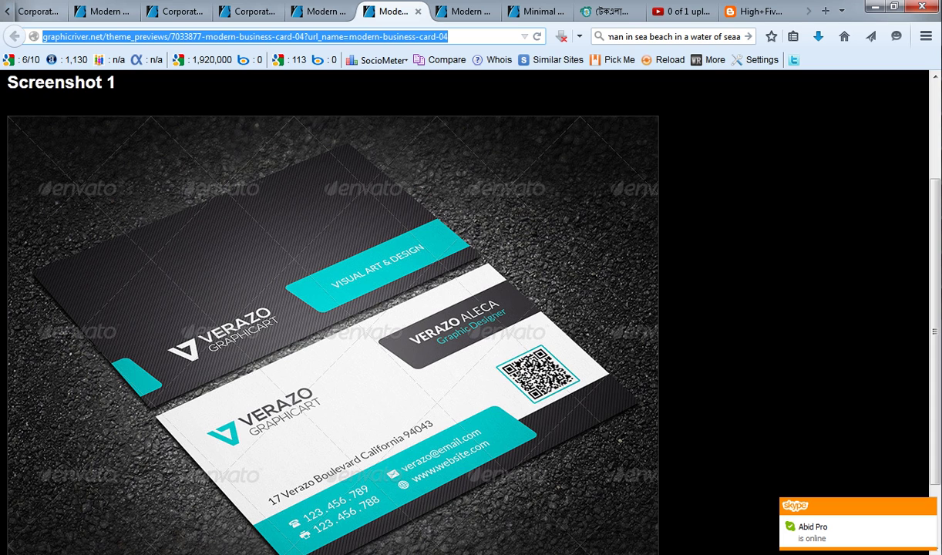
{"action": "key", "text": "alt+Tab"}
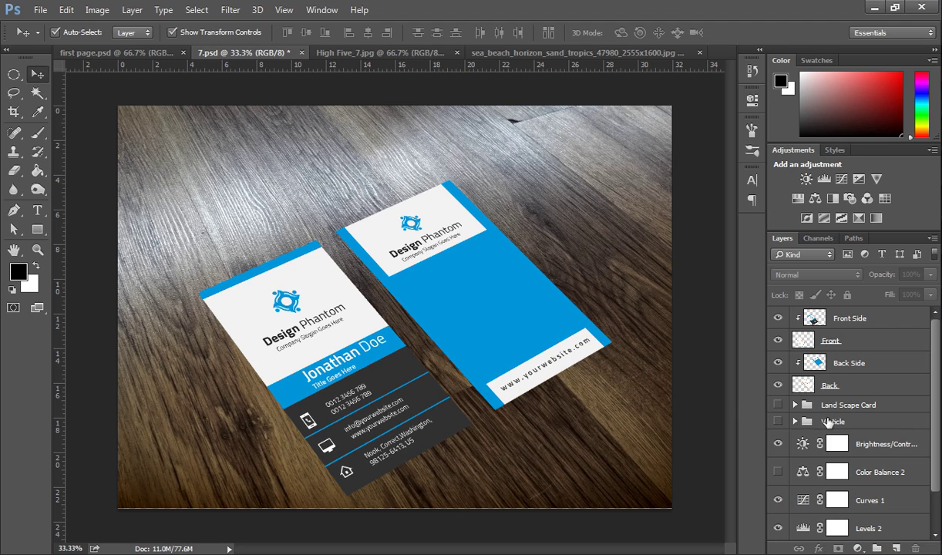
{"action": "left_click", "coordinate": [851, 319]}
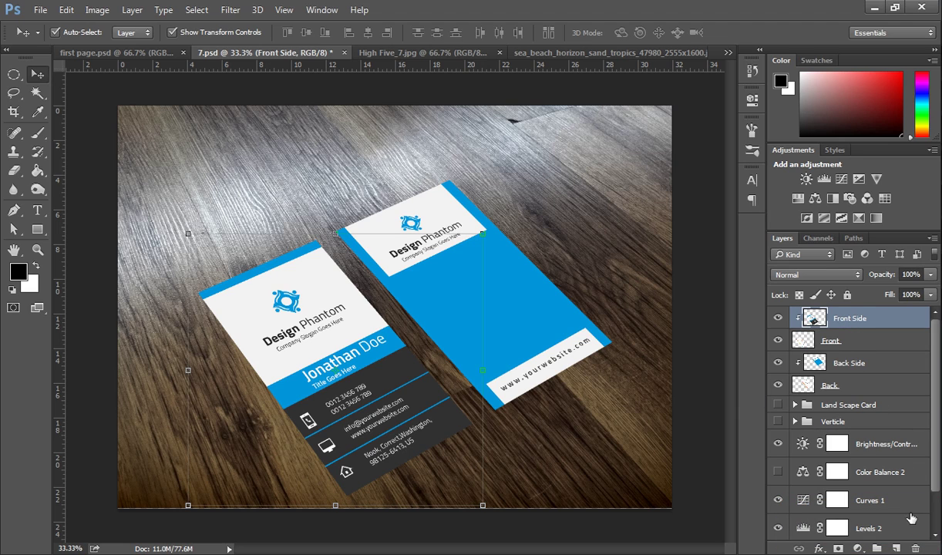
{"action": "left_click", "coordinate": [895, 548]}
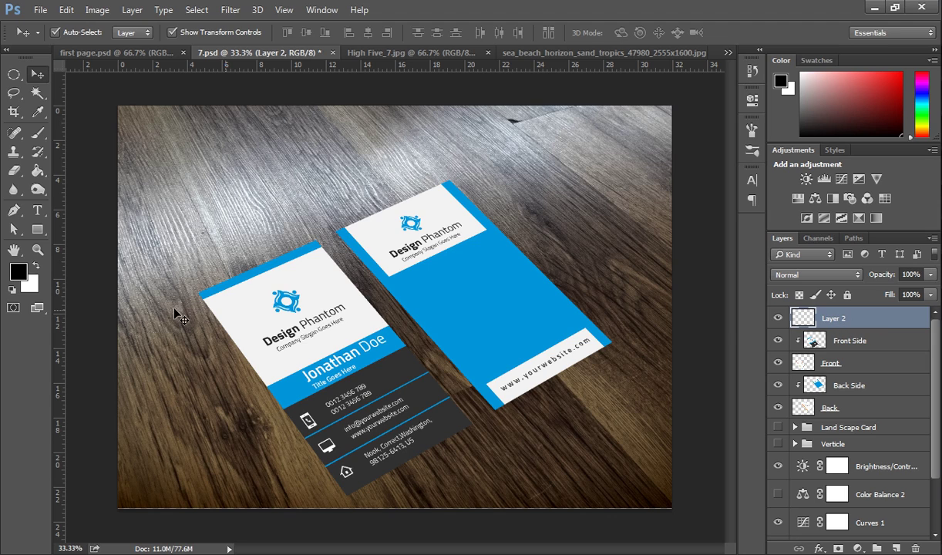
- Fill the empty Layer 2 with black (000000) using the Paint Bucket Tool
{"action": "left_click", "coordinate": [31, 171]}
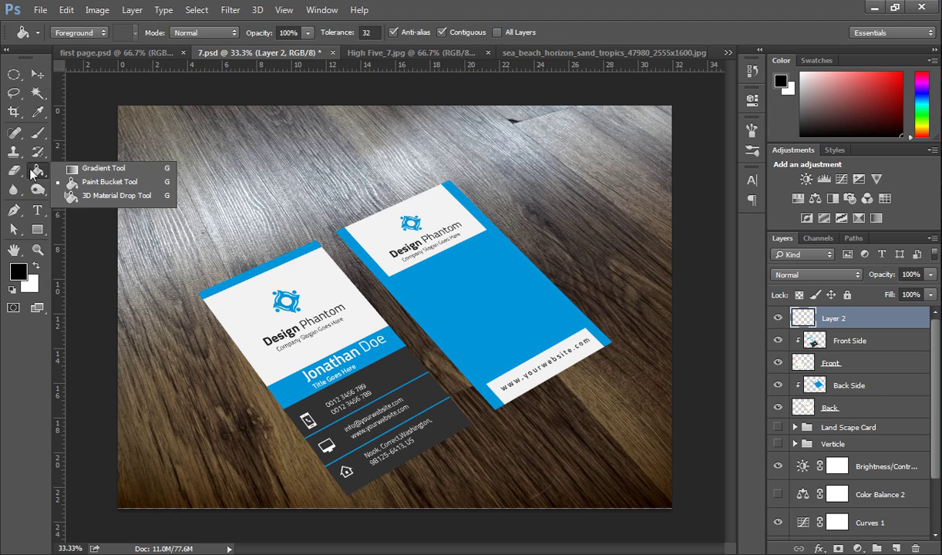
{"action": "left_click", "coordinate": [109, 184]}
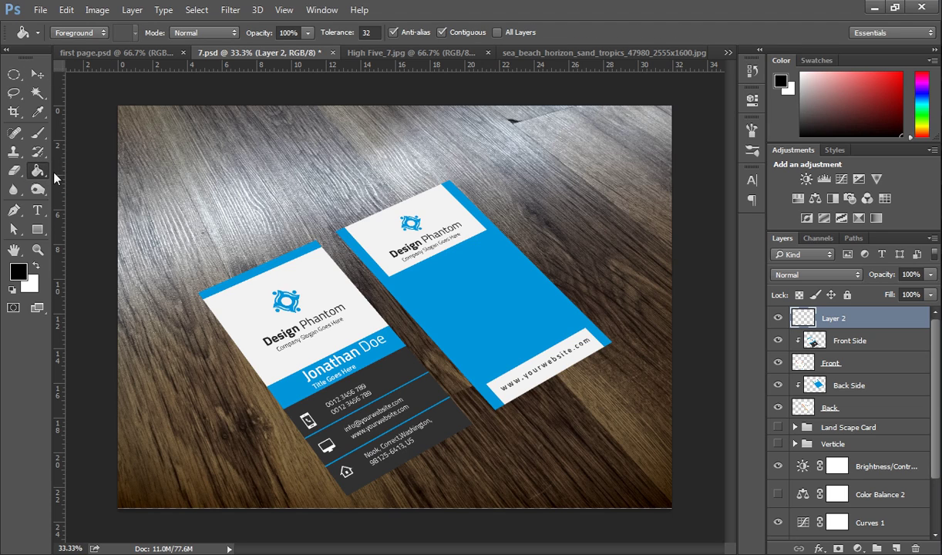
{"action": "left_click", "coordinate": [40, 174]}
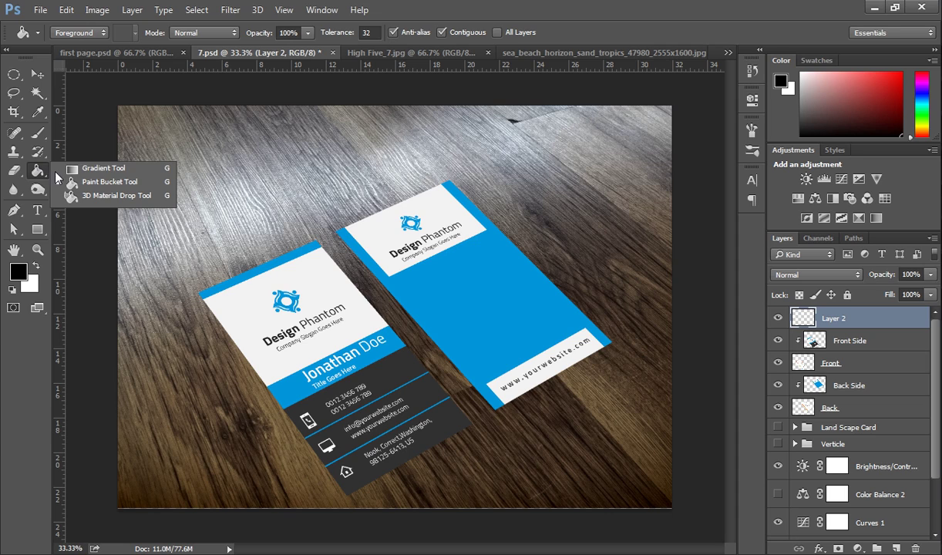
{"action": "left_click", "coordinate": [99, 186]}
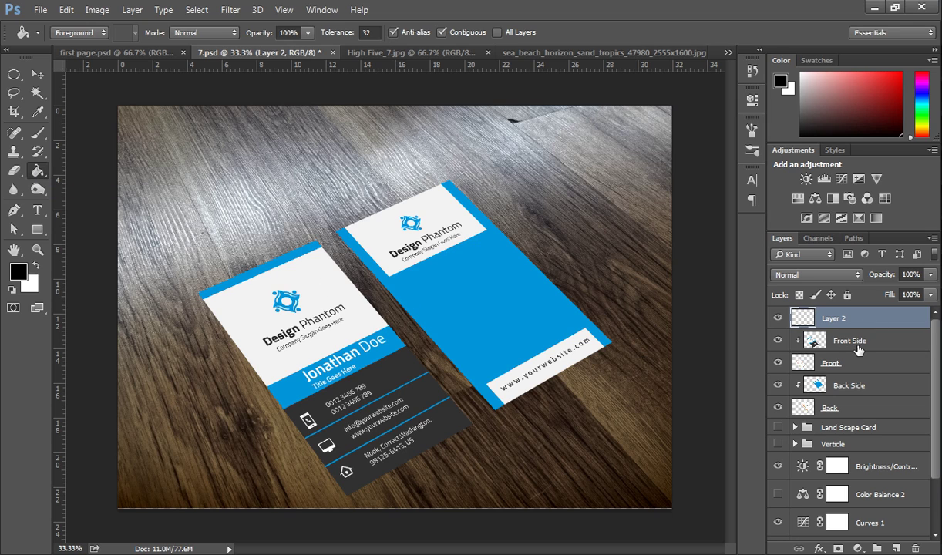
{"action": "left_click", "coordinate": [816, 336]}
{"action": "left_click", "coordinate": [805, 312]}
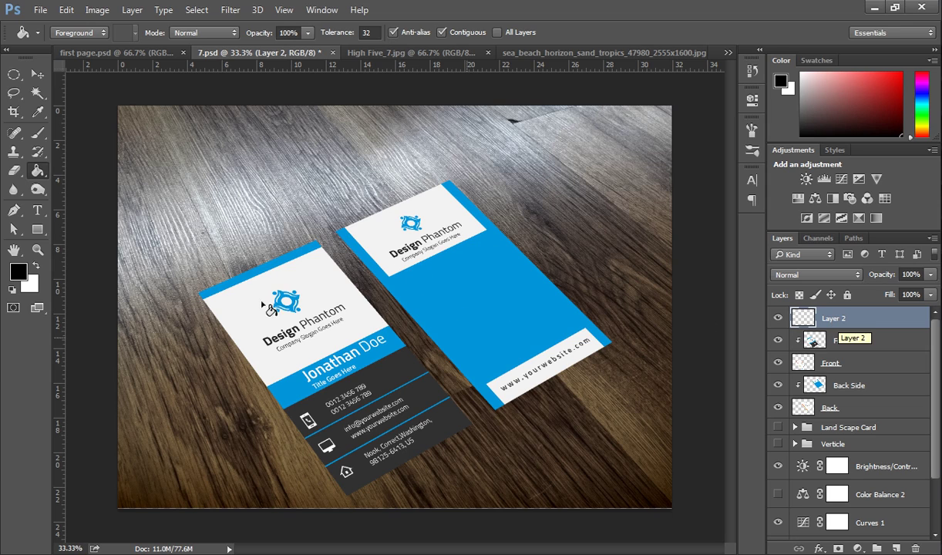
{"action": "left_click", "coordinate": [19, 270]}
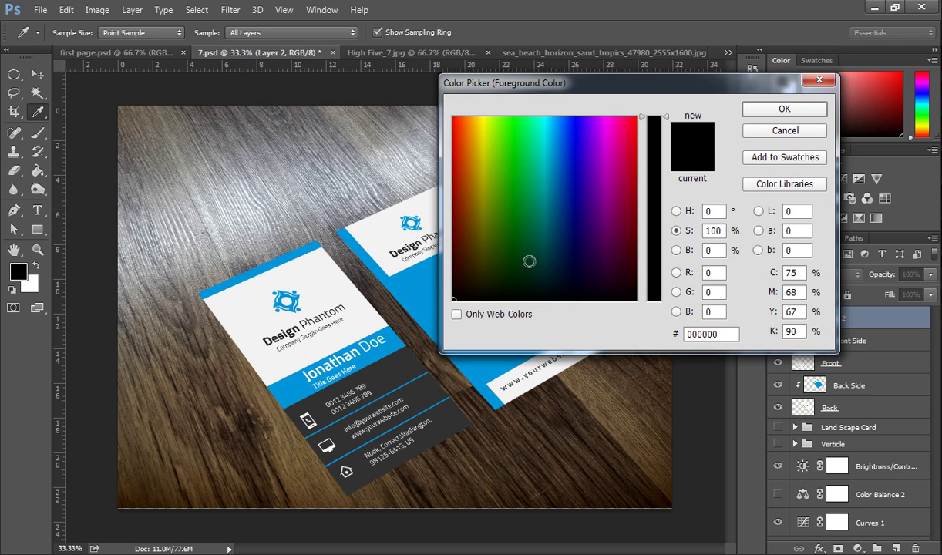
{"action": "left_click", "coordinate": [774, 108]}
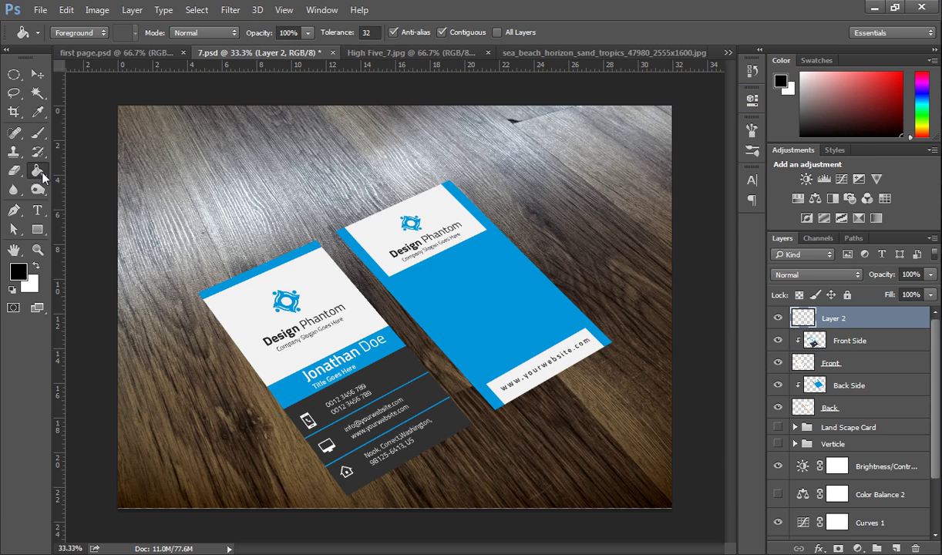
{"action": "left_click", "coordinate": [391, 304]}
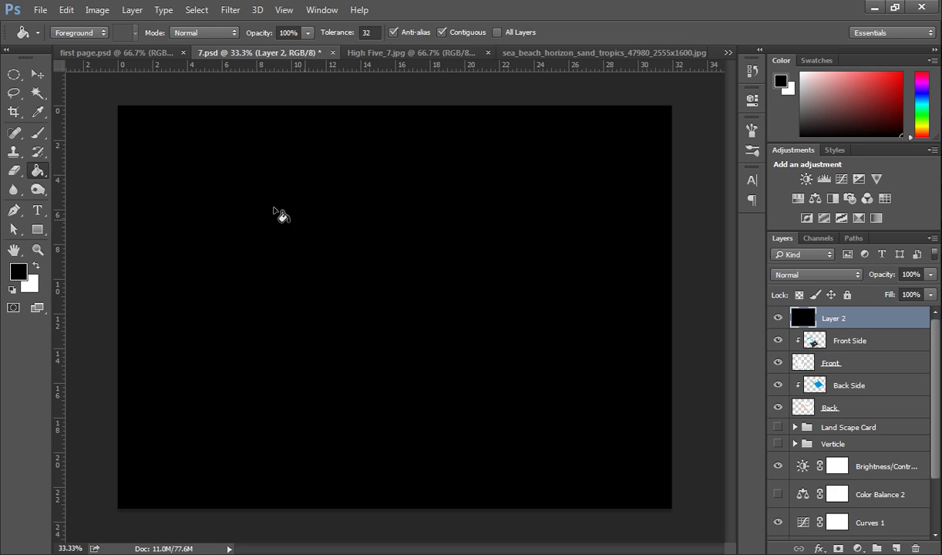
- Recheck the dark edges in the reference business card preview in the web browser, and return to the 7.psd mockup in Photoshop
{"action": "left_click", "coordinate": [37, 73]}
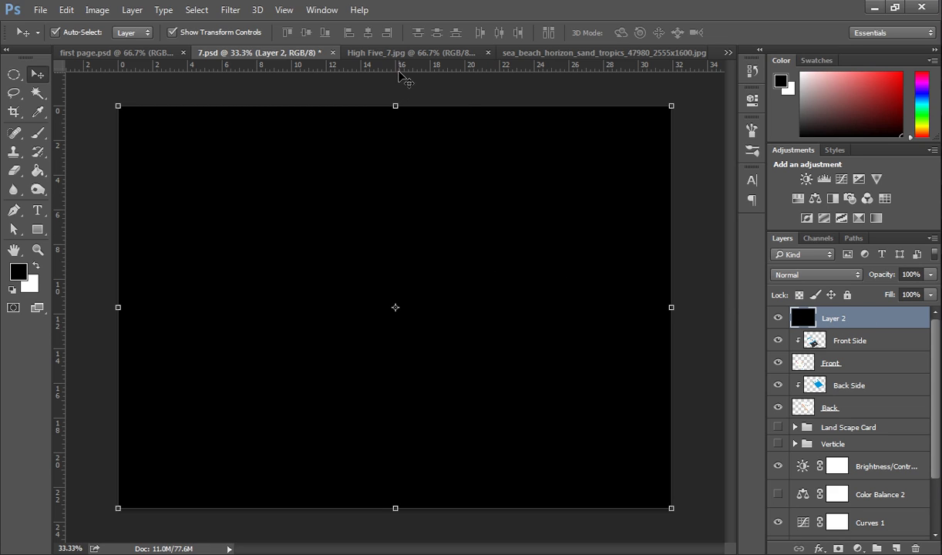
{"action": "left_click", "coordinate": [874, 6]}
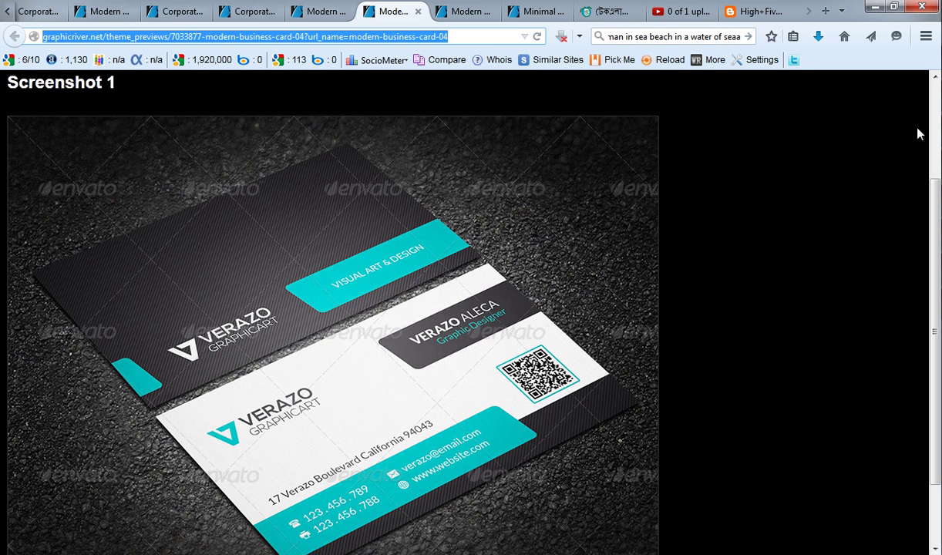
{"action": "left_click", "coordinate": [941, 162]}
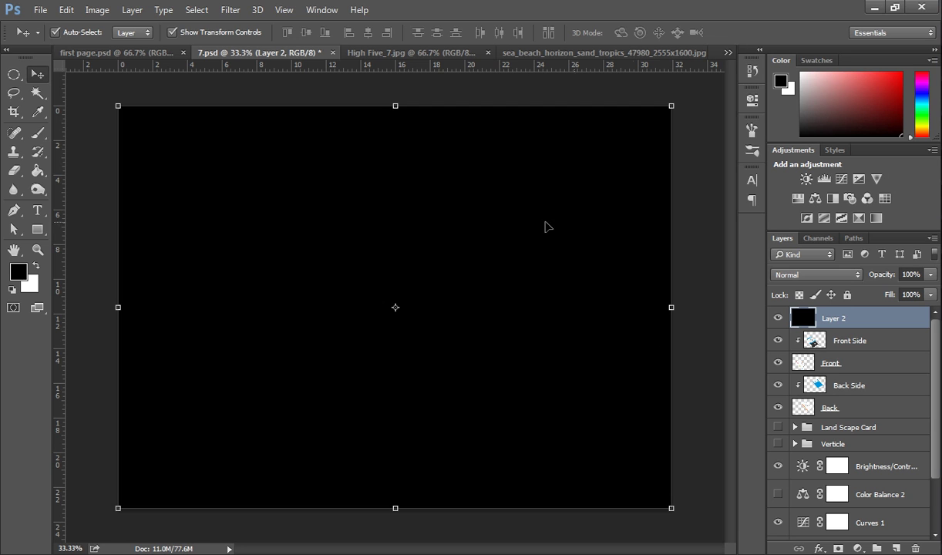
- Lower the opacity of the black Layer 2 to 40% and deselect the layer
{"action": "left_click", "coordinate": [930, 275]}
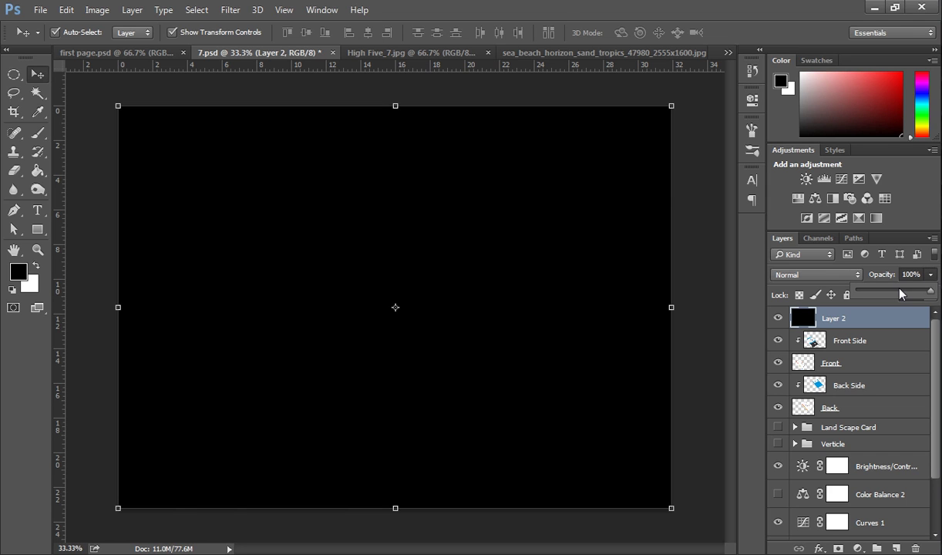
{"action": "left_click_drag", "start_coordinate": [900, 293], "coordinate": [885, 296]}
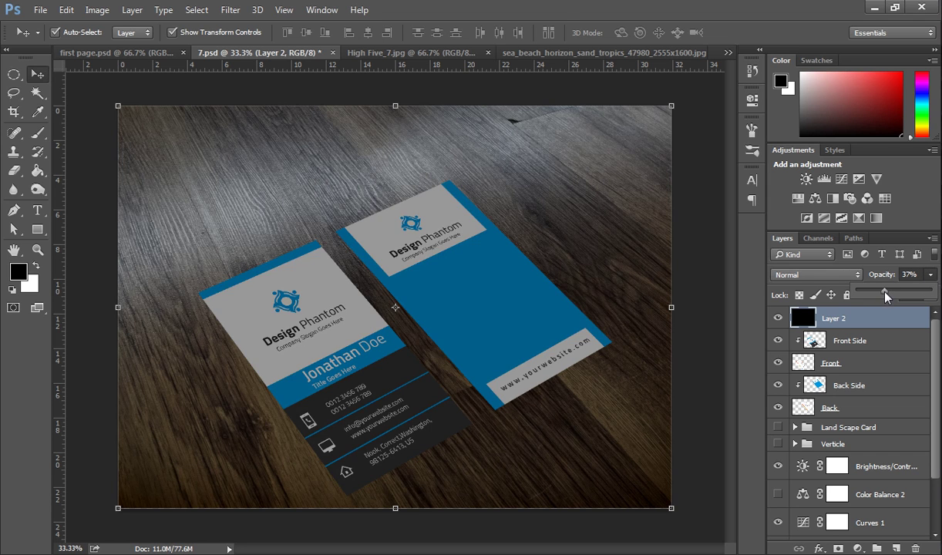
{"action": "left_click", "coordinate": [910, 275]}
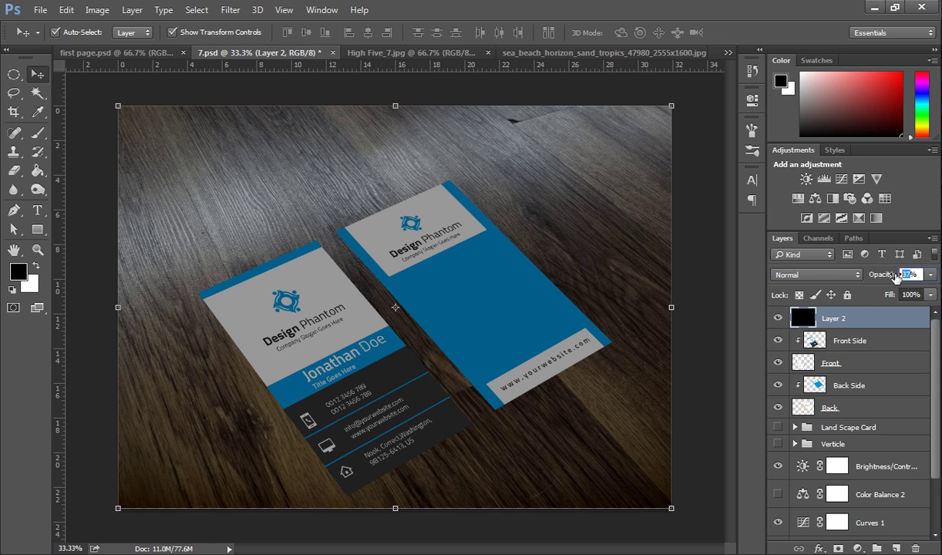
{"action": "type", "text": "40"}
{"action": "left_click", "coordinate": [708, 225]}
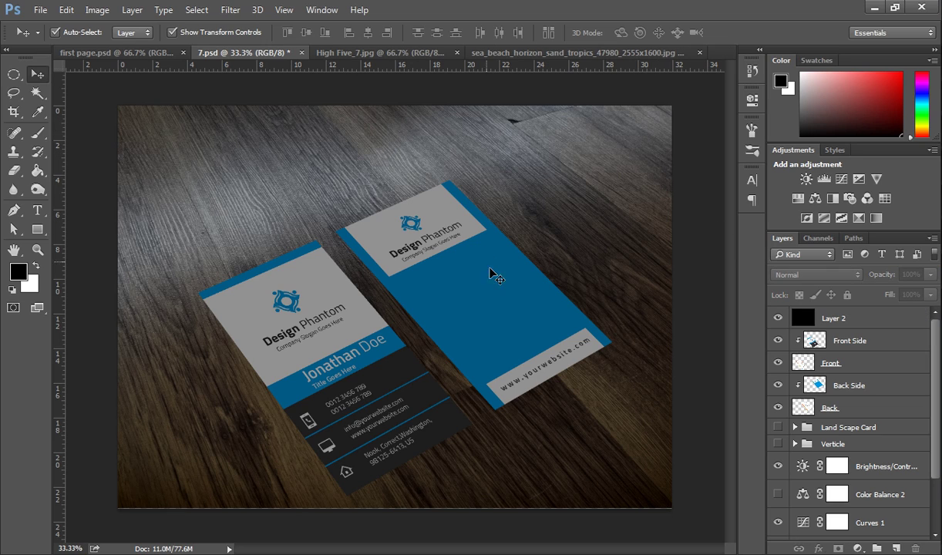
- Switch to the web browser, examine how light and shadow fall across the whole Screenshot 1 card preview, and return to Photoshop
{"action": "left_click", "coordinate": [873, 7]}
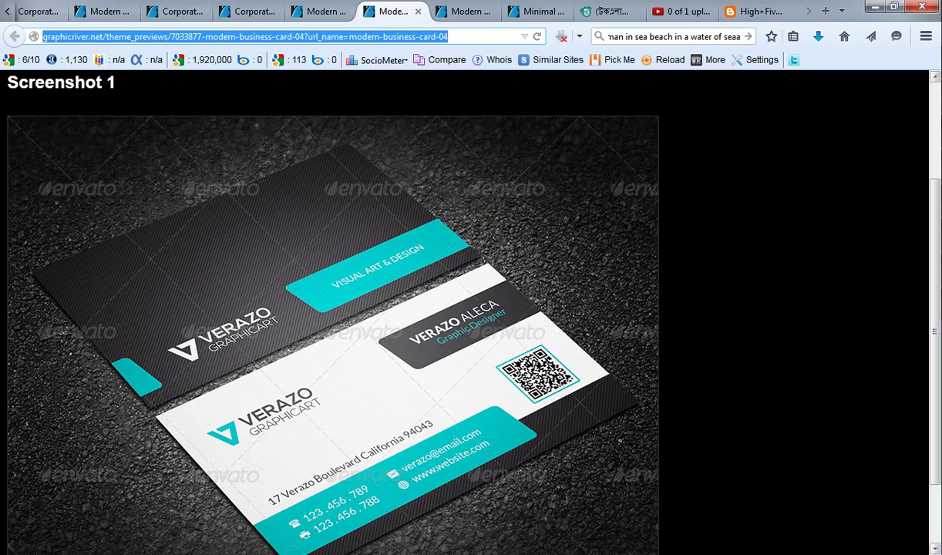
{"action": "left_click", "coordinate": [873, 7]}
{"action": "scroll", "coordinate": [365, 344], "scroll_direction": "down", "scroll_amount": 2}
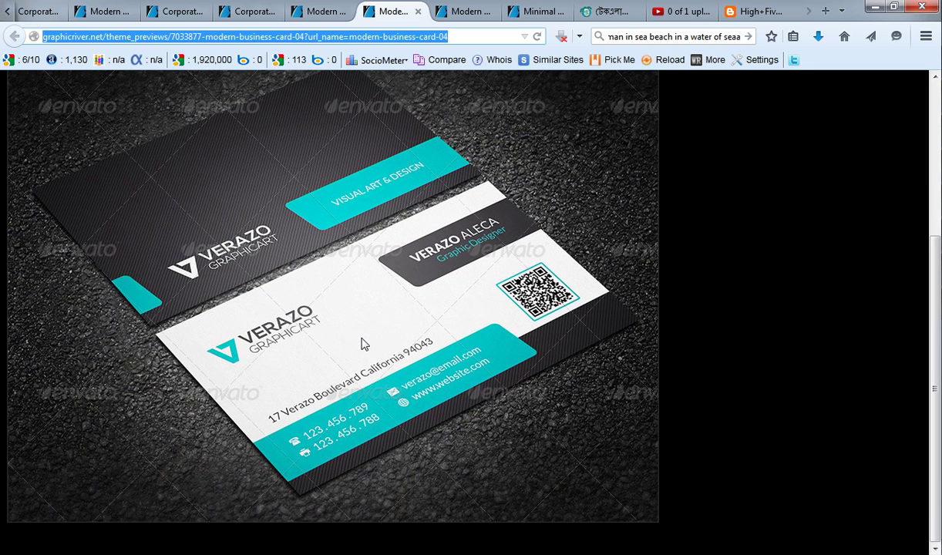
{"action": "scroll", "coordinate": [365, 344], "scroll_direction": "up", "scroll_amount": 2}
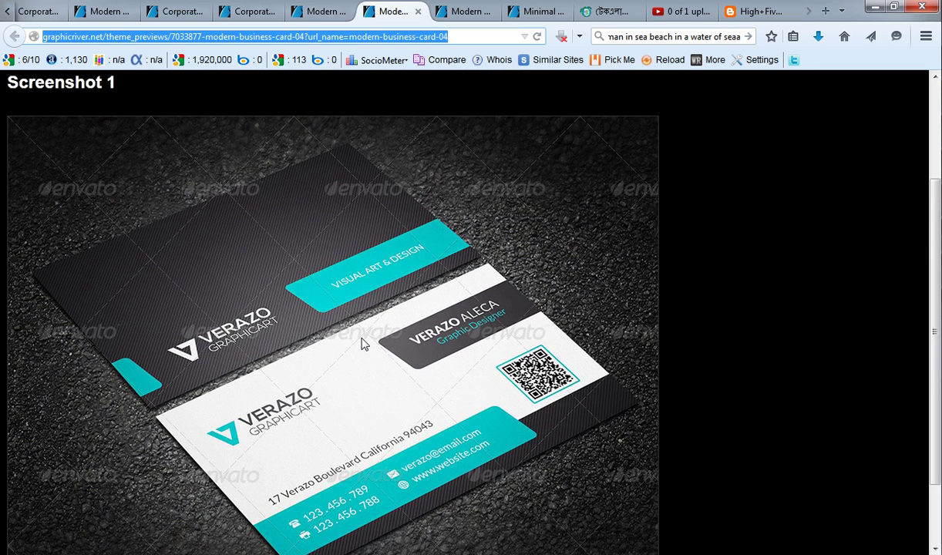
{"action": "scroll", "coordinate": [364, 344], "scroll_direction": "down", "scroll_amount": 2}
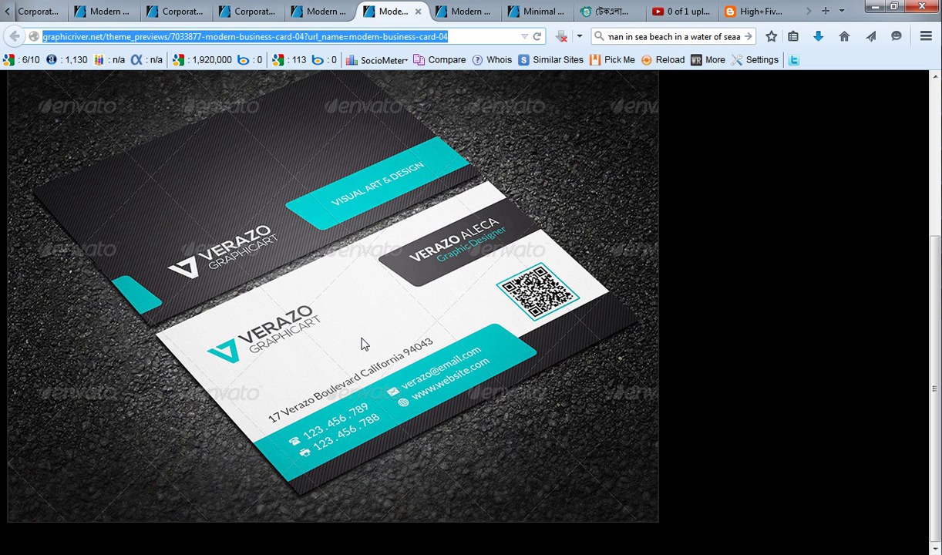
{"action": "scroll", "coordinate": [365, 344], "scroll_direction": "up", "scroll_amount": 2}
{"action": "scroll", "coordinate": [365, 344], "scroll_direction": "down", "scroll_amount": 2}
{"action": "key", "text": "alt+Tab"}
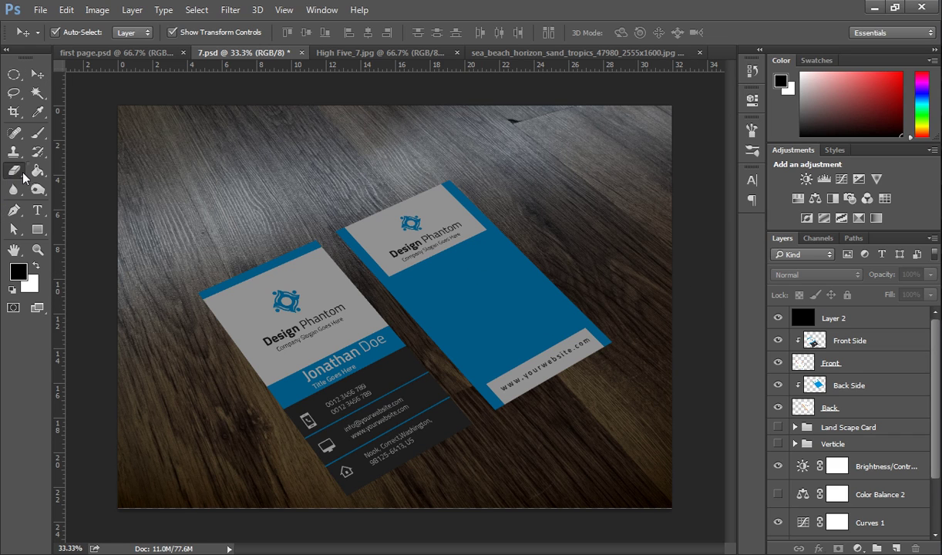
- Set up the Eraser Tool with a soft round 1300 px brush and select Layer 2
{"action": "left_click_drag", "start_coordinate": [13, 171], "coordinate": [74, 167]}
{"action": "left_click", "coordinate": [74, 34]}
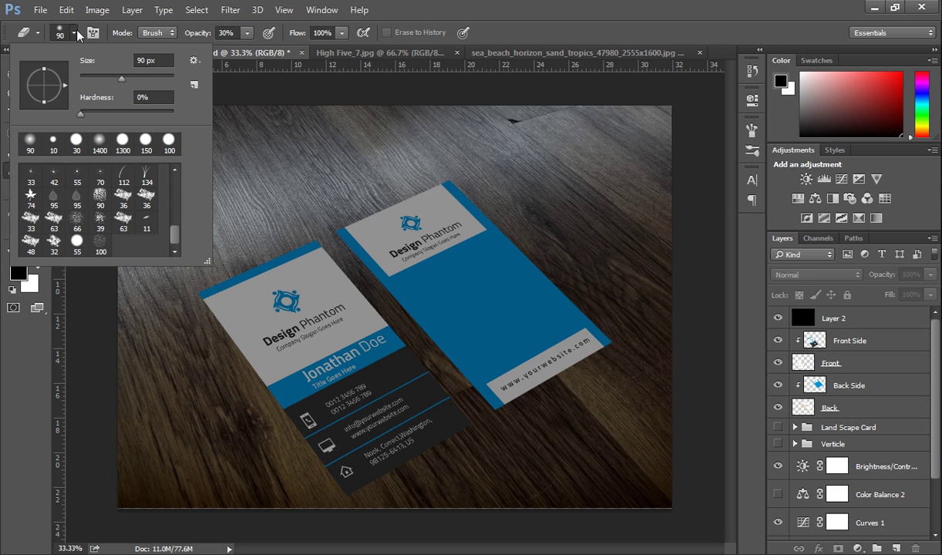
{"action": "double_click", "coordinate": [95, 144]}
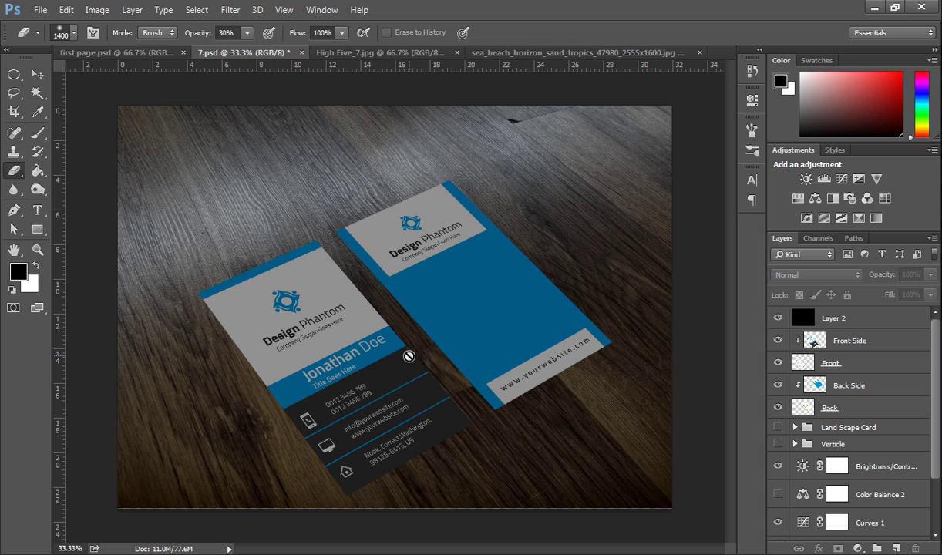
{"action": "left_click", "coordinate": [814, 317]}
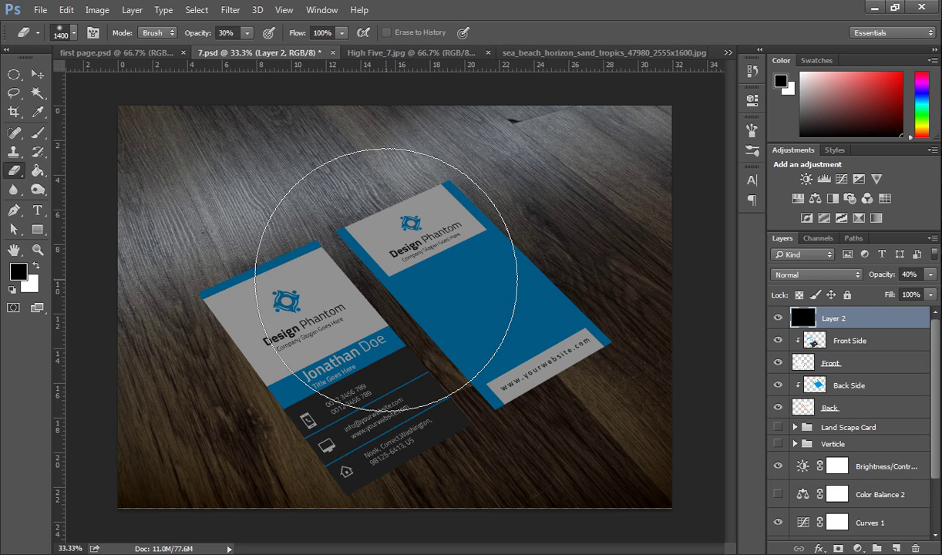
{"action": "key", "text": "bracketleft"}
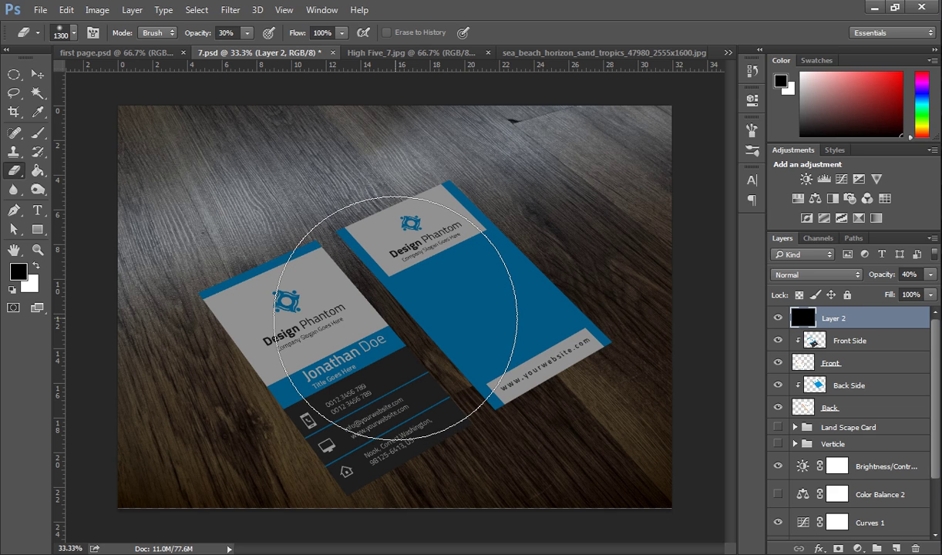
- Erase the centre of Layer 2 over the two business cards with repeated soft dabs at 30% opacity, leaving the outer edges dark
{"action": "left_click", "coordinate": [395, 319]}
{"action": "left_click", "coordinate": [394, 318]}
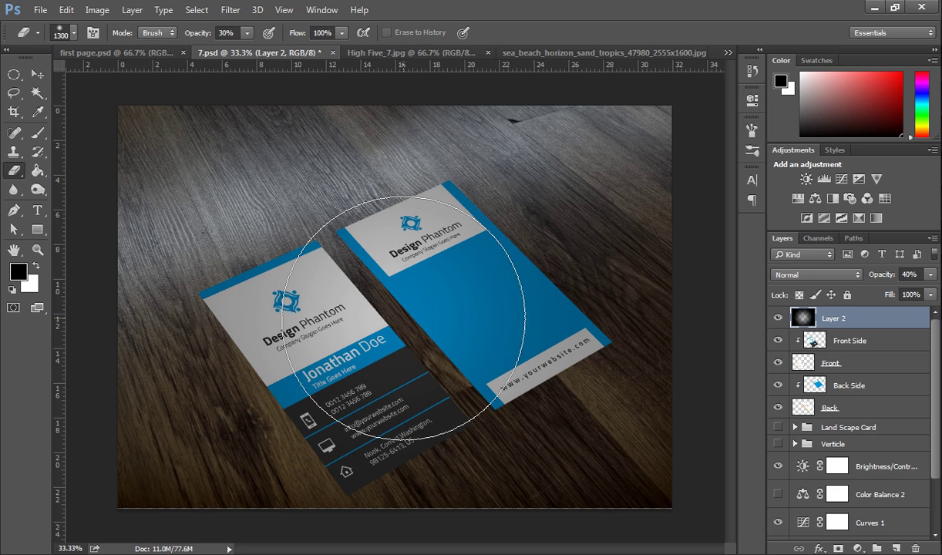
{"action": "left_click", "coordinate": [396, 321]}
{"action": "left_click", "coordinate": [395, 321]}
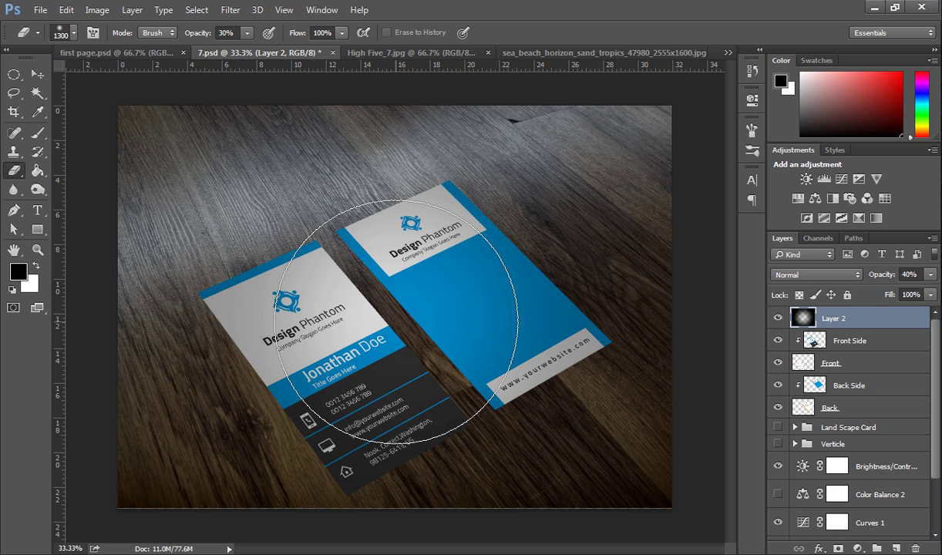
{"action": "left_click", "coordinate": [379, 314]}
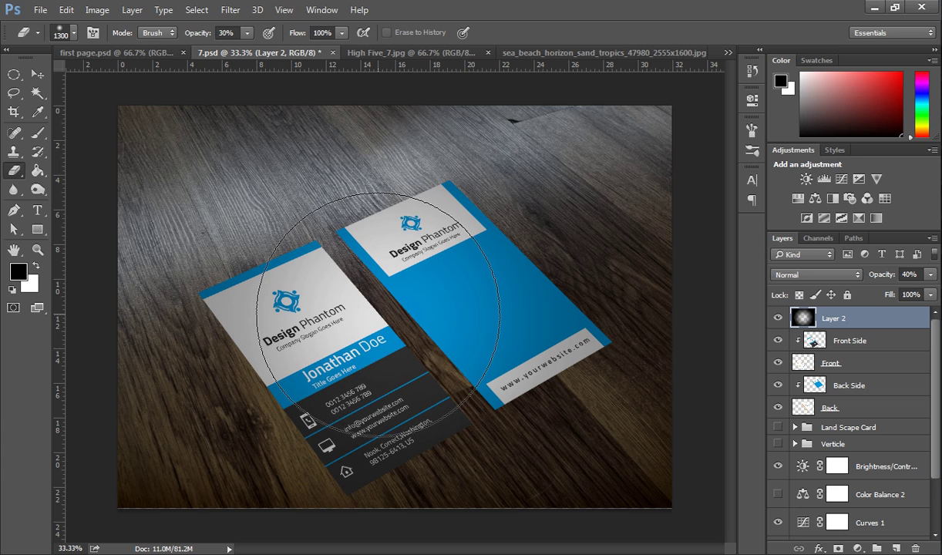
{"action": "left_click", "coordinate": [378, 314]}
{"action": "left_click", "coordinate": [385, 317]}
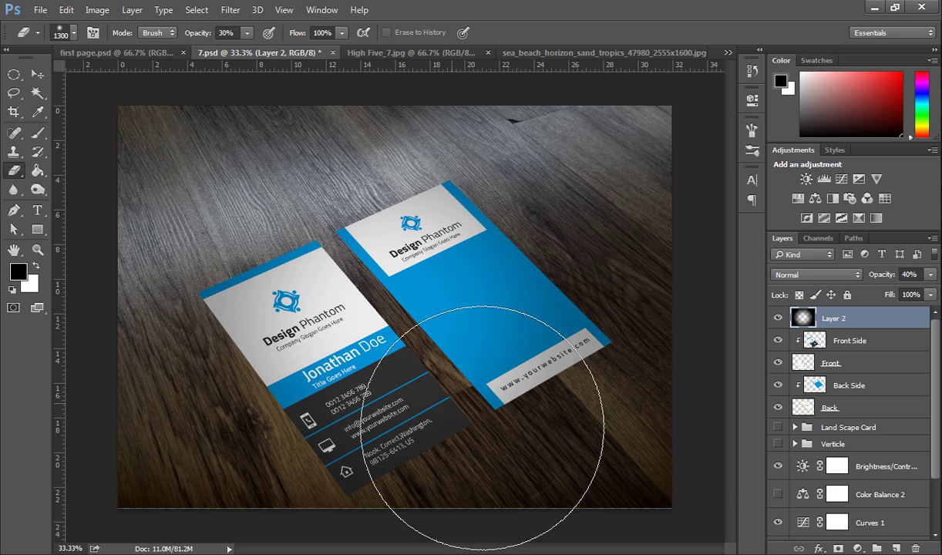
{"action": "left_click", "coordinate": [488, 379]}
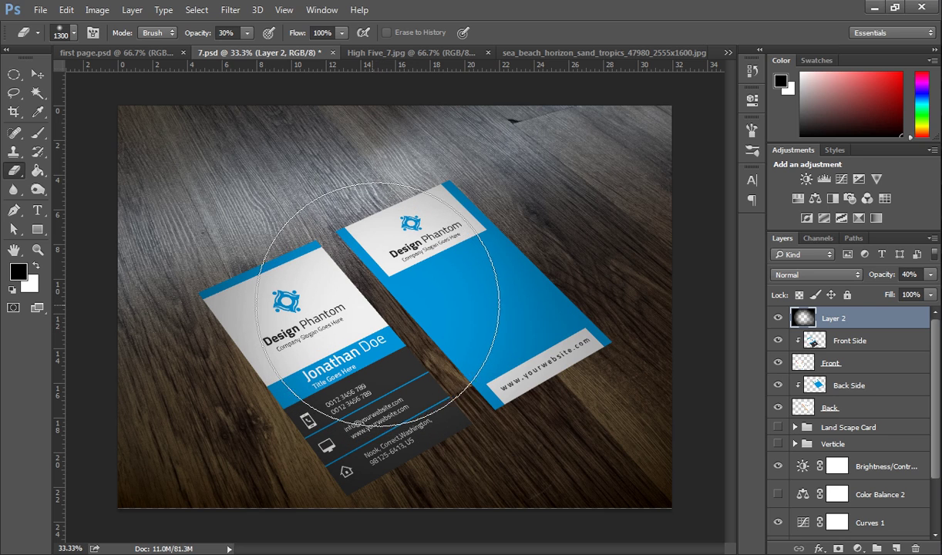
{"action": "left_click", "coordinate": [37, 74]}
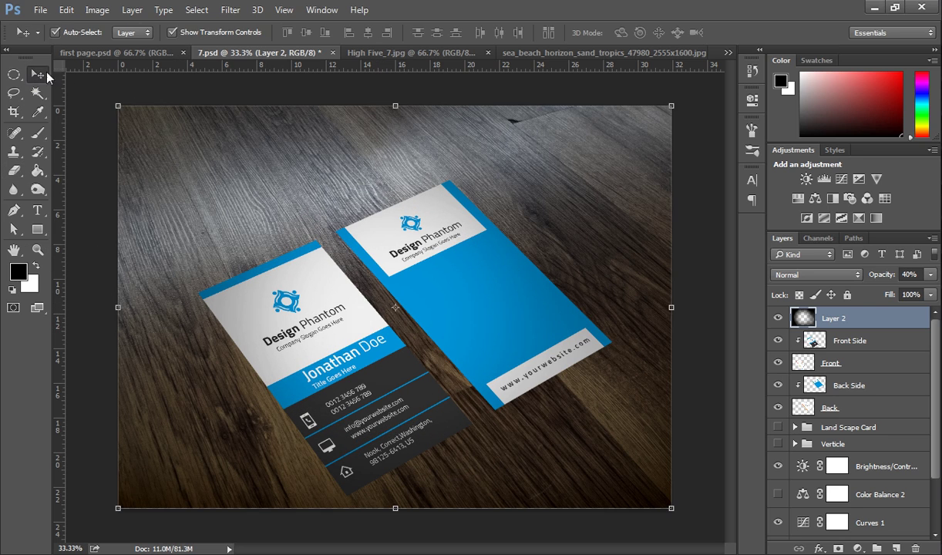
{"action": "left_click", "coordinate": [99, 136]}
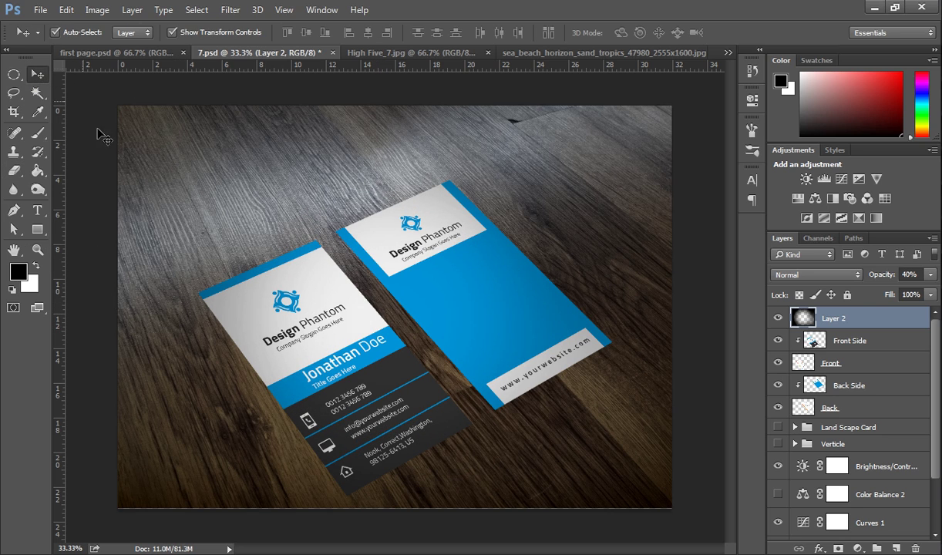
- Compare the card mockup with and without the shading by hiding Layer 2 and showing it again
{"action": "left_click", "coordinate": [447, 287], "text": "alt"}
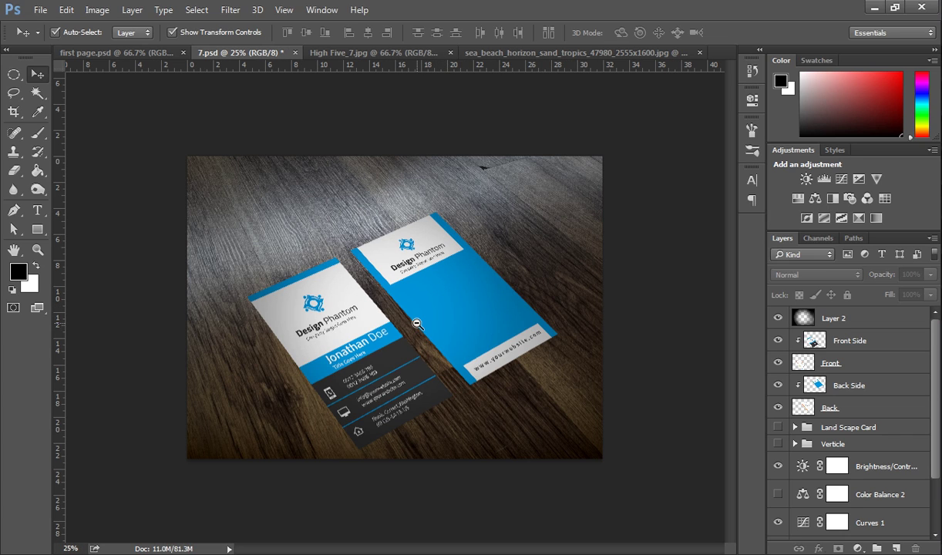
{"action": "key", "text": "alt+space"}
{"action": "key", "text": "Escape"}
{"action": "key", "text": "ctrl+plus"}
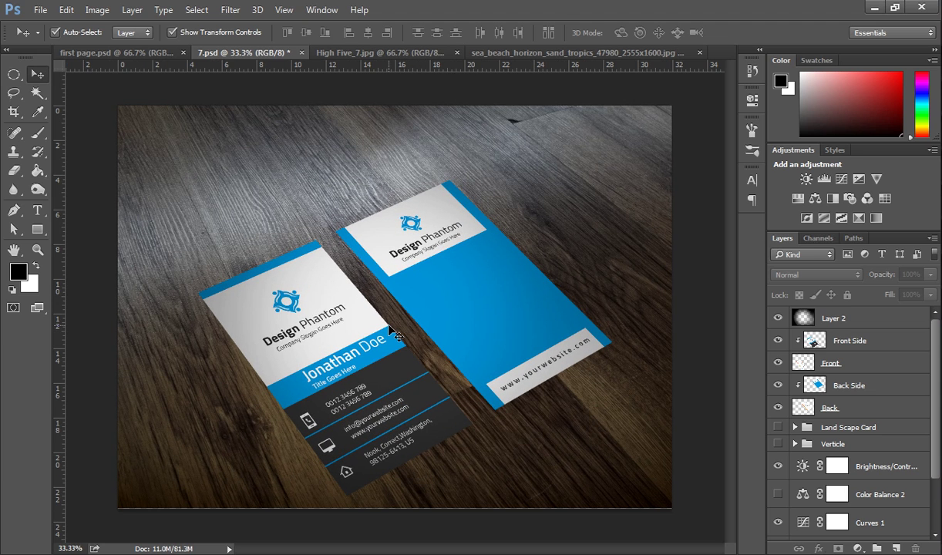
{"action": "left_click", "coordinate": [777, 318]}
{"action": "left_click", "coordinate": [777, 318]}
{"action": "left_click", "coordinate": [547, 212]}
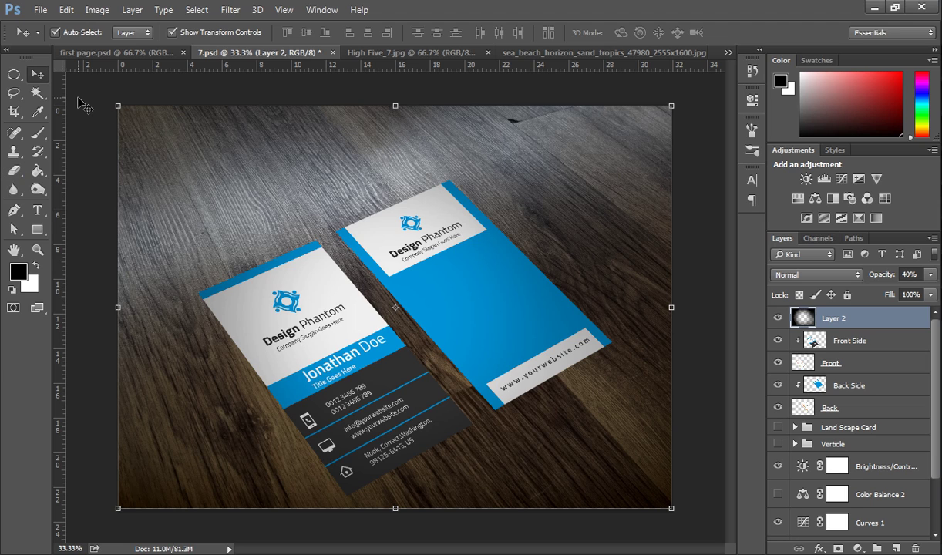
{"action": "left_click", "coordinate": [91, 157]}
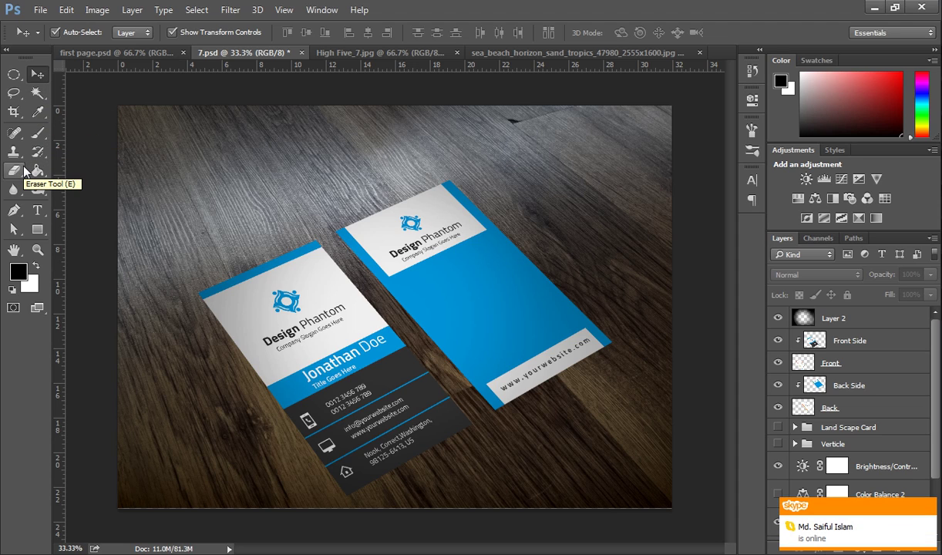
{"action": "left_click", "coordinate": [289, 188]}
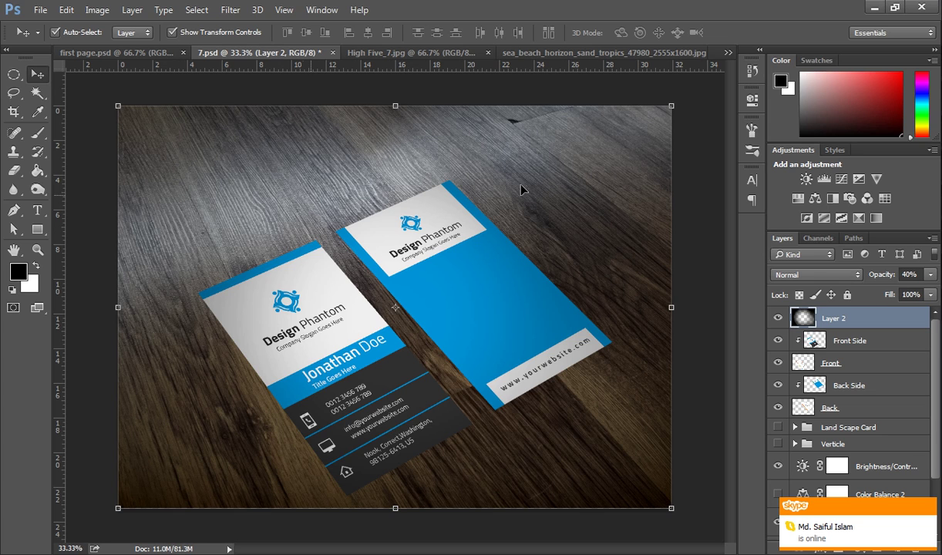
{"action": "left_click", "coordinate": [704, 200]}
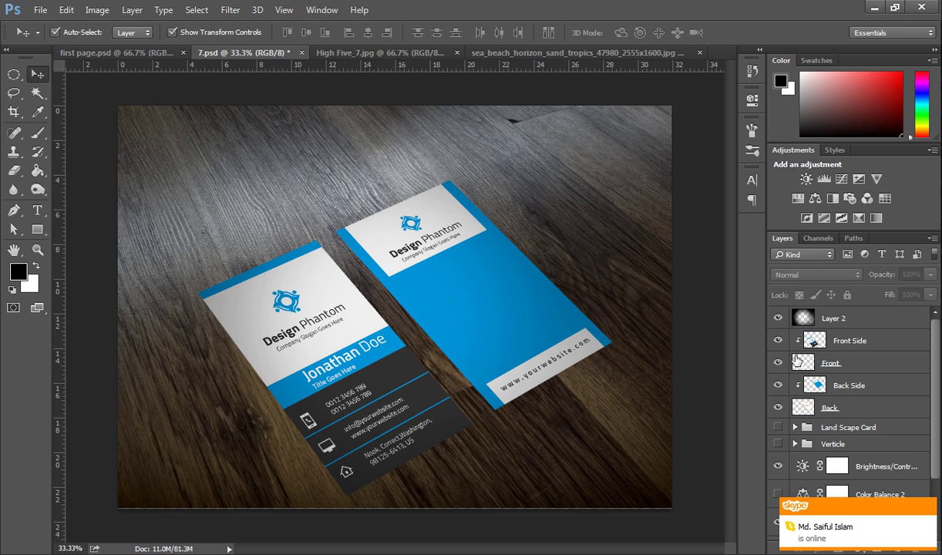
- Switch to Windows Photo Viewer to display the first-page.jpg title image
{"action": "key", "text": "alt+Tab"}
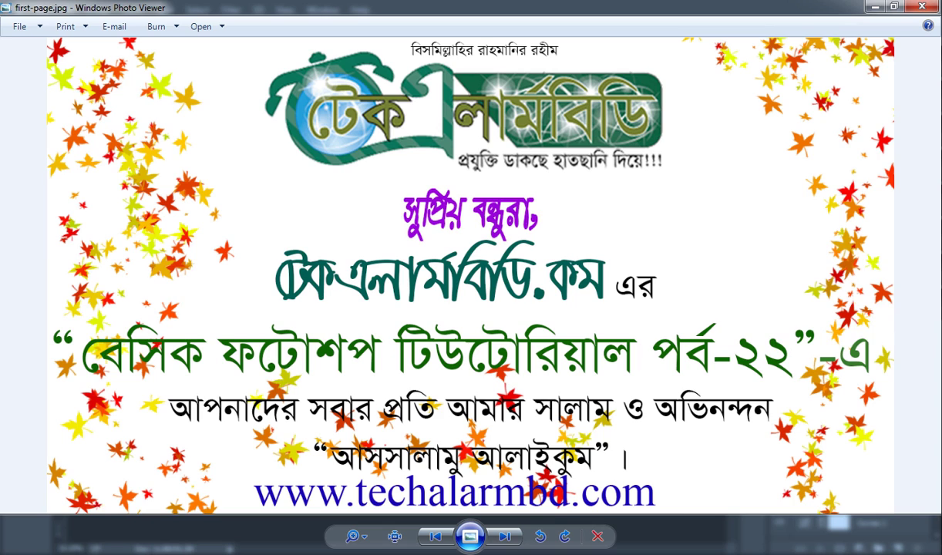
{"action": "left_click", "coordinate": [849, 308]}
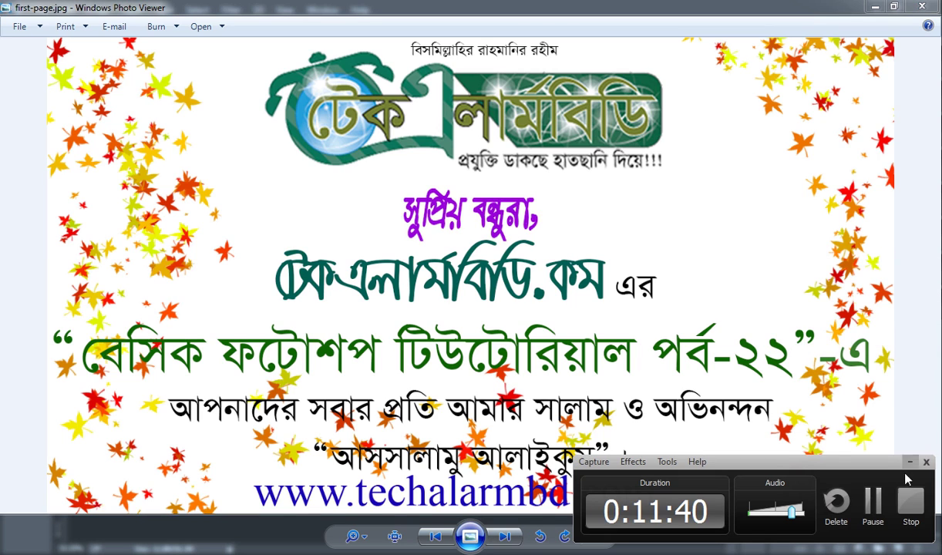